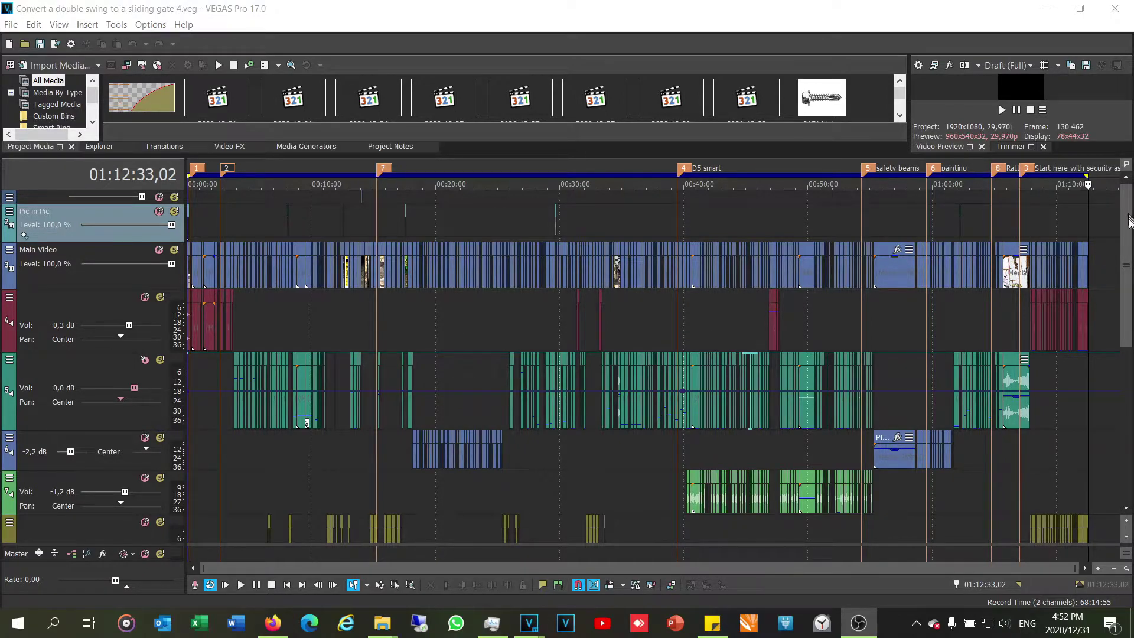
# - Look up the length of the rendered Untitled MP4 file from 10:56 AM on drive D, and return to the project
pyautogui.moveTo(1127, 239)
pyautogui.mouseDown()
pyautogui.moveTo(1125, 315)
pyautogui.moveTo(1124, 220)
pyautogui.mouseUp()
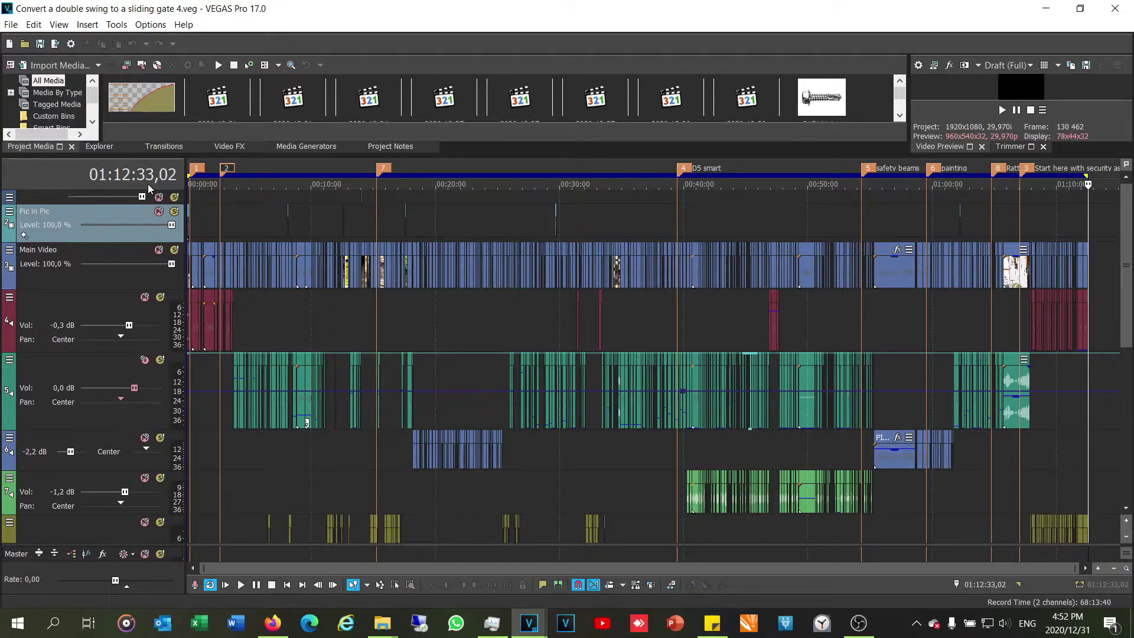
pyautogui.press('super+e')
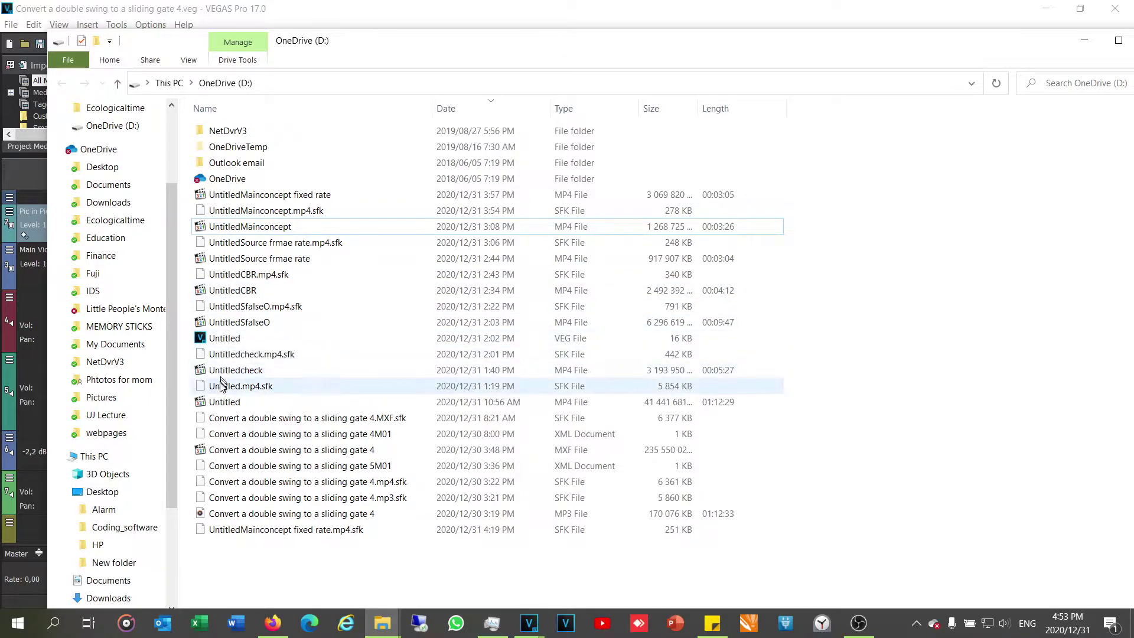
pyautogui.click(215, 403)
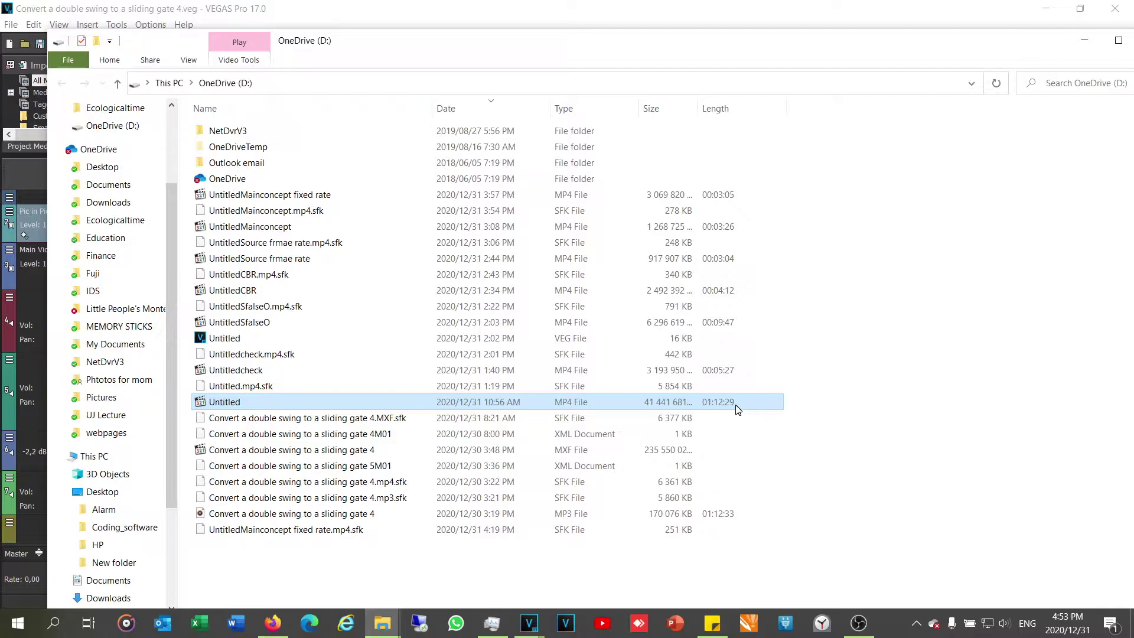
pyautogui.click(696, 25)
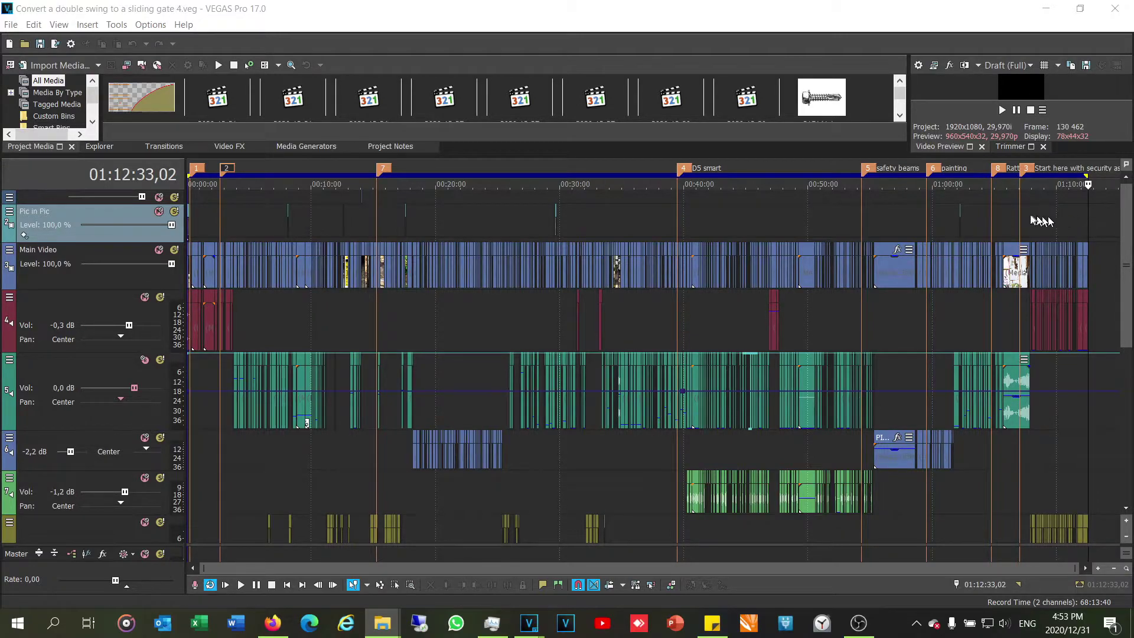
# - Select all timeline events and choose MP3 Audio as the Render As format, without rendering
pyautogui.hotkey('ctrl', 'a')
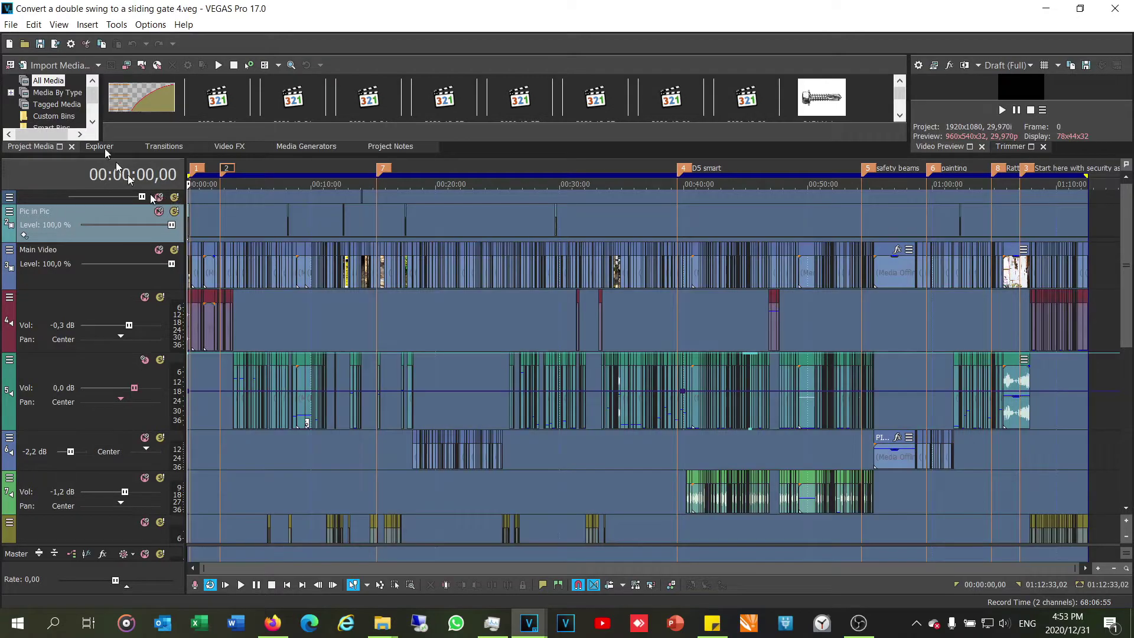
pyautogui.click(11, 24)
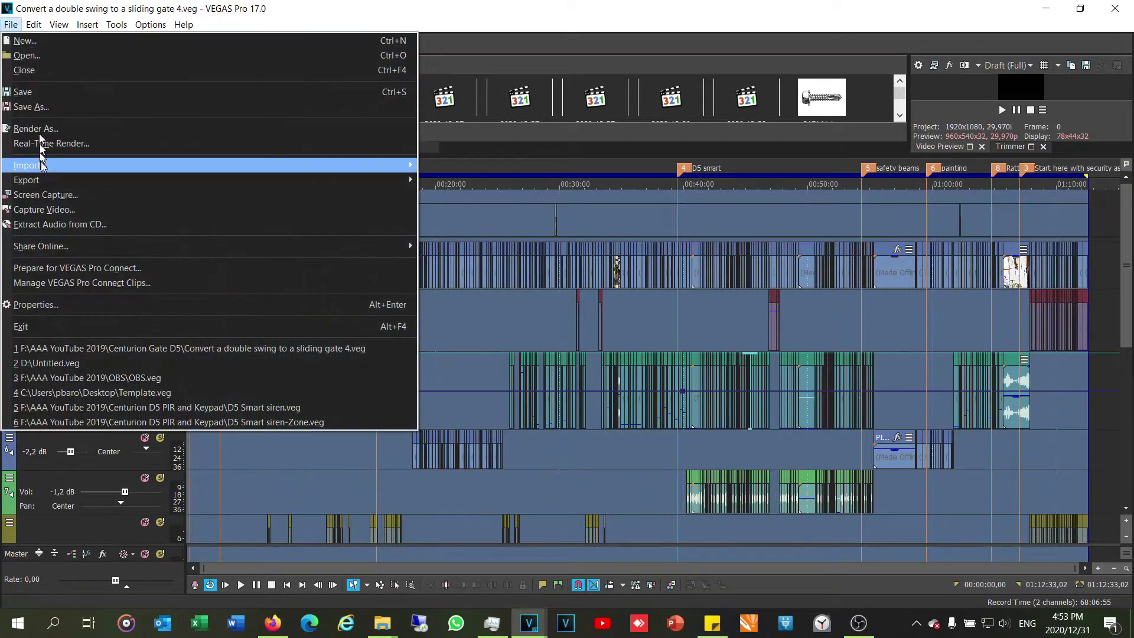
pyautogui.click(36, 128)
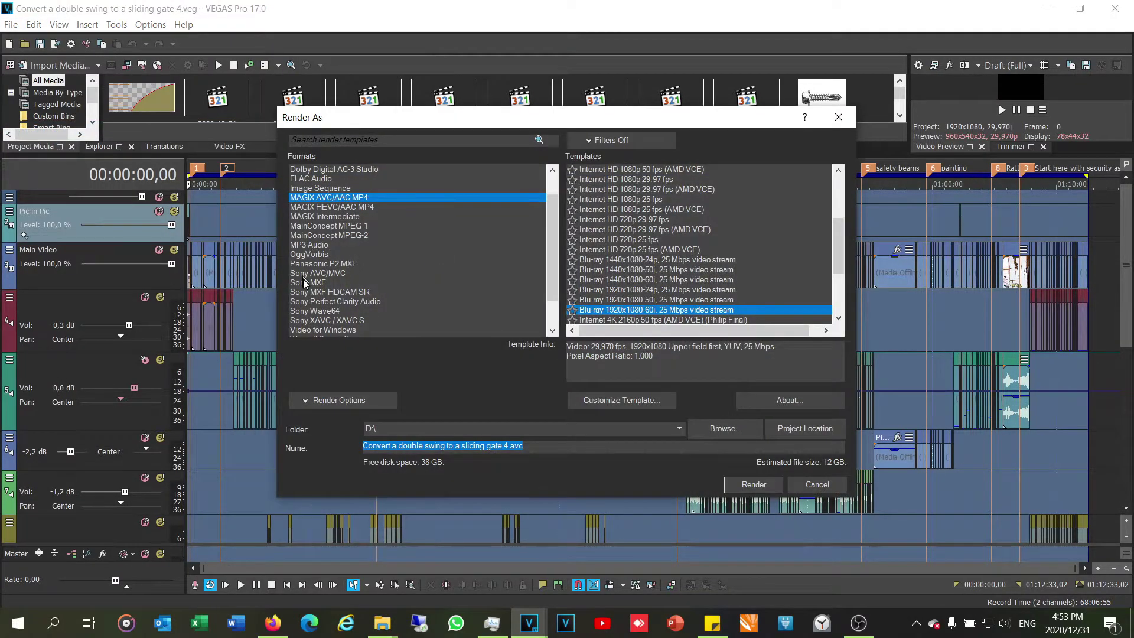
pyautogui.click(309, 244)
pyautogui.click(820, 482)
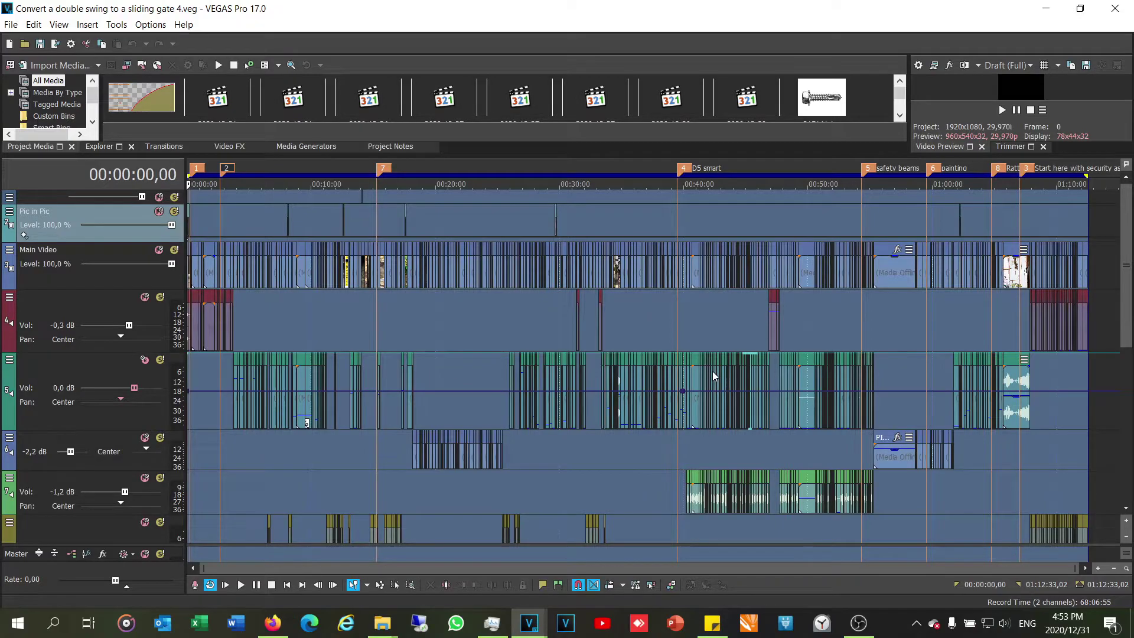
# - Switch to the project holding the rendered MP3 track and compare its waveform with the source audio around 00:12:20
pyautogui.click(517, 633)
pyautogui.click(824, 558)
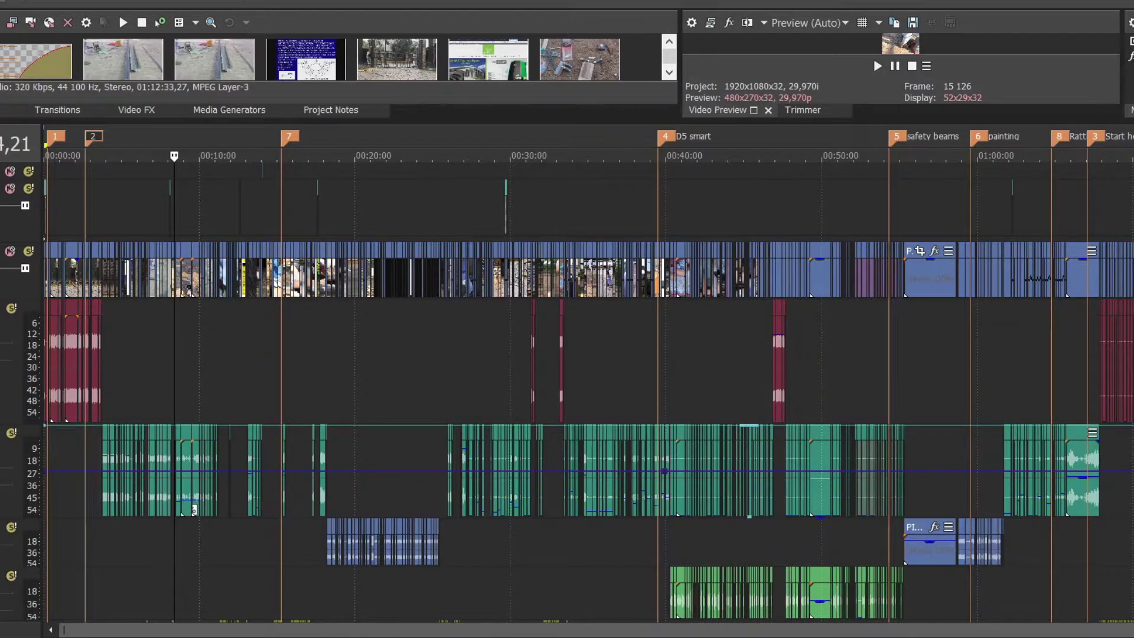
pyautogui.scroll(-8, 194, 509)
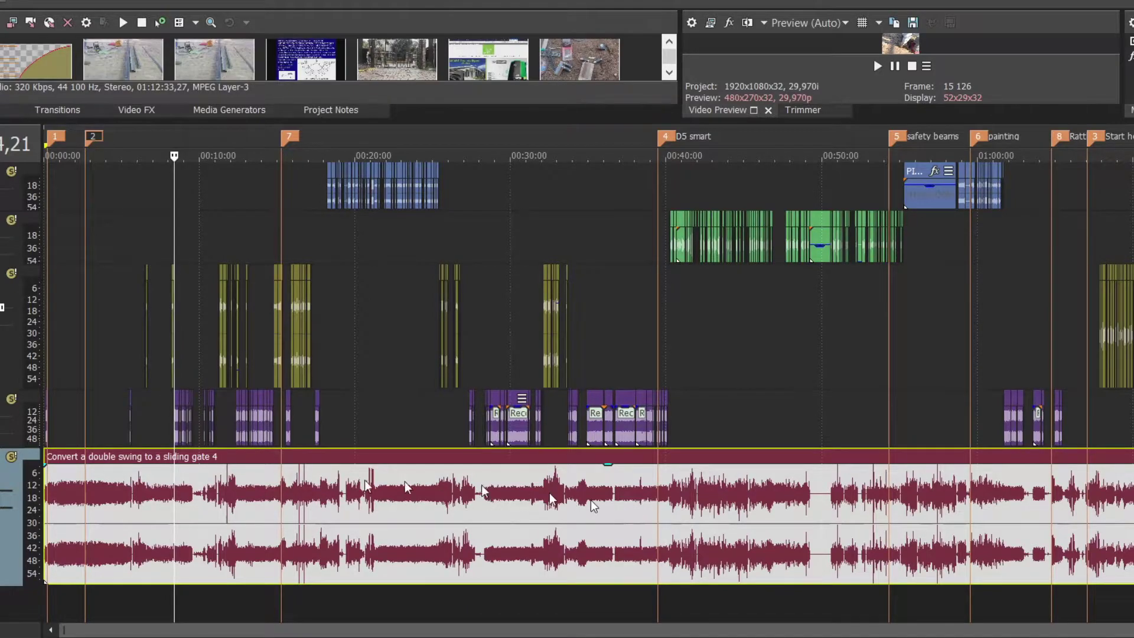
pyautogui.click(235, 428)
pyautogui.hotkey('ctrl', 'a')
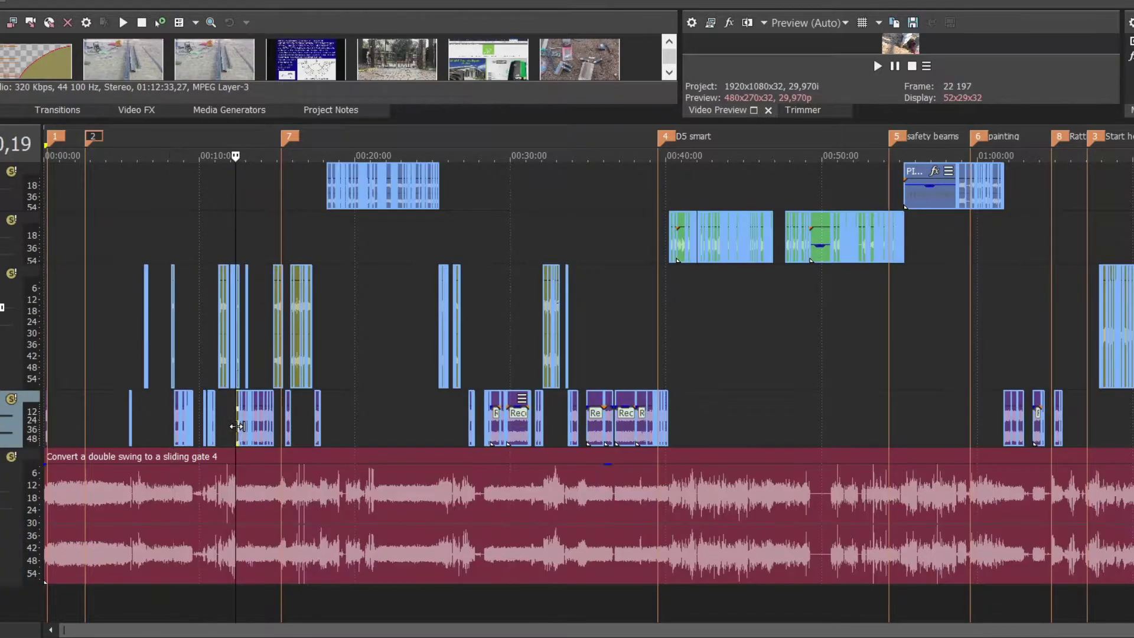
pyautogui.scroll(5, 301, 430)
pyautogui.scroll(10, 302, 432)
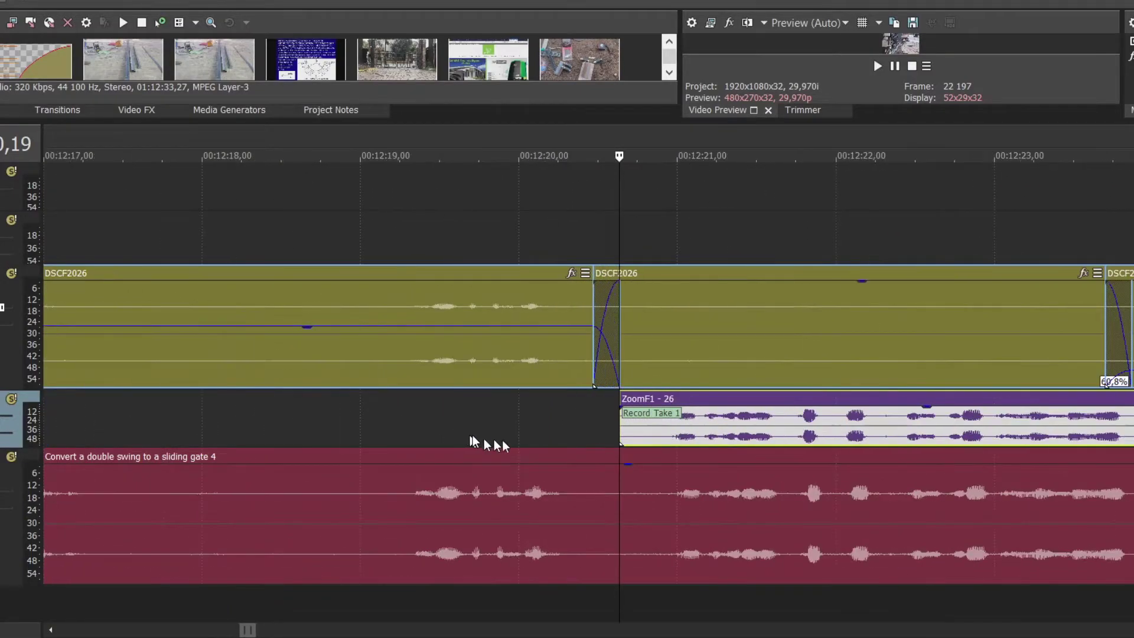
# - Compare the rendered audio waveform with the ZoomF1 clips above it between 00:12:40 and 00:13:30
pyautogui.click(673, 435)
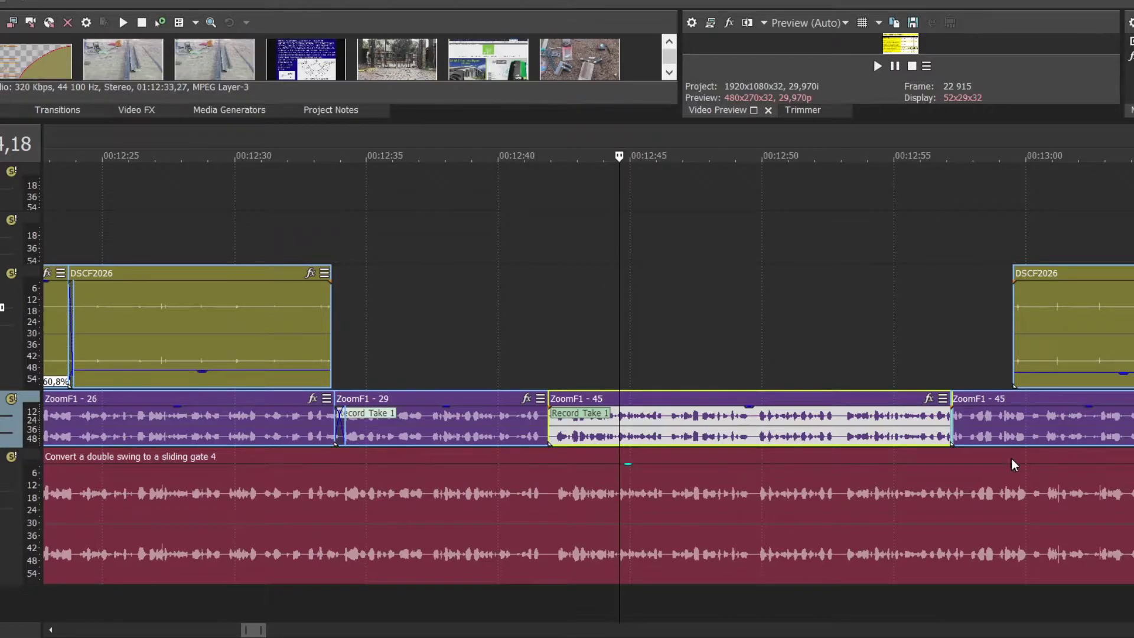
pyautogui.click(1046, 456)
pyautogui.scroll(6, 1045, 455)
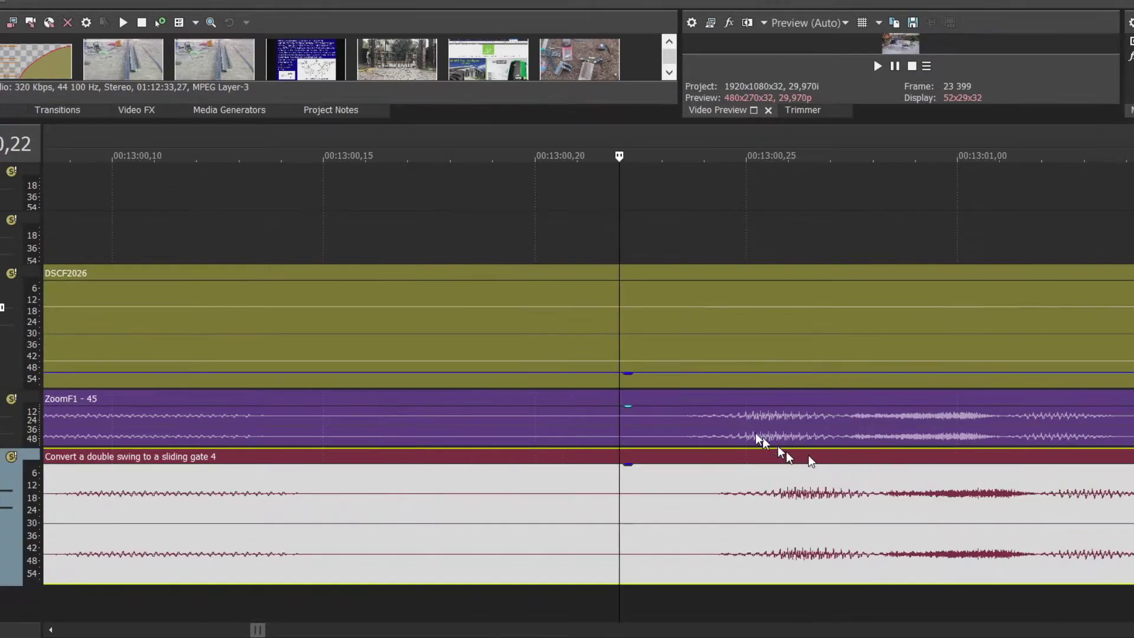
pyautogui.scroll(-15, 774, 446)
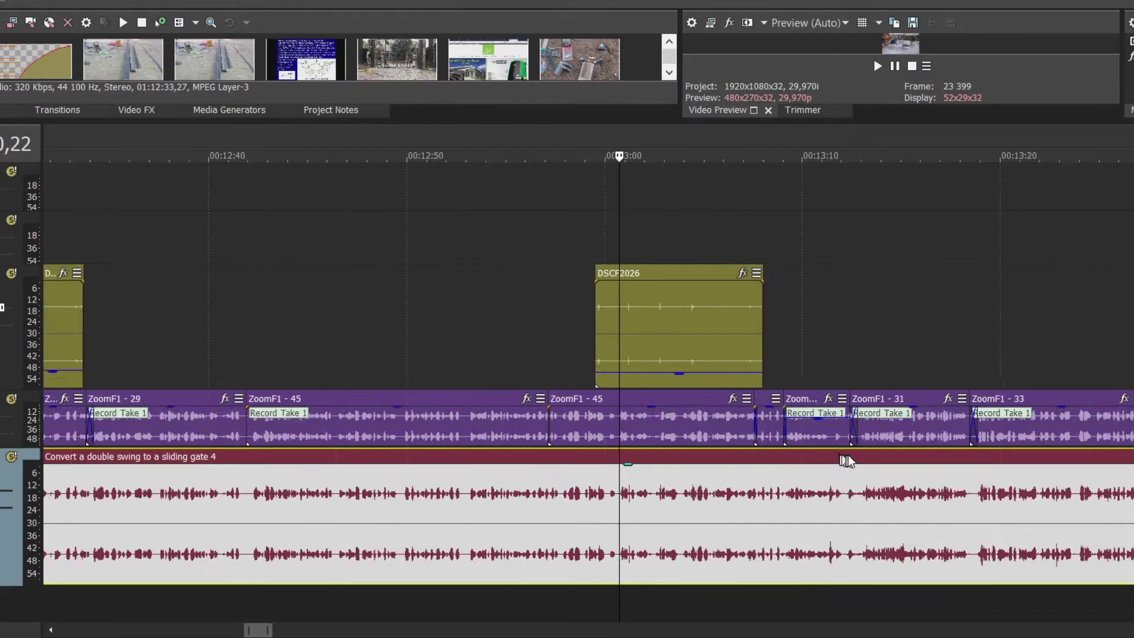
pyautogui.click(1006, 443)
pyautogui.scroll(12, 1005, 443)
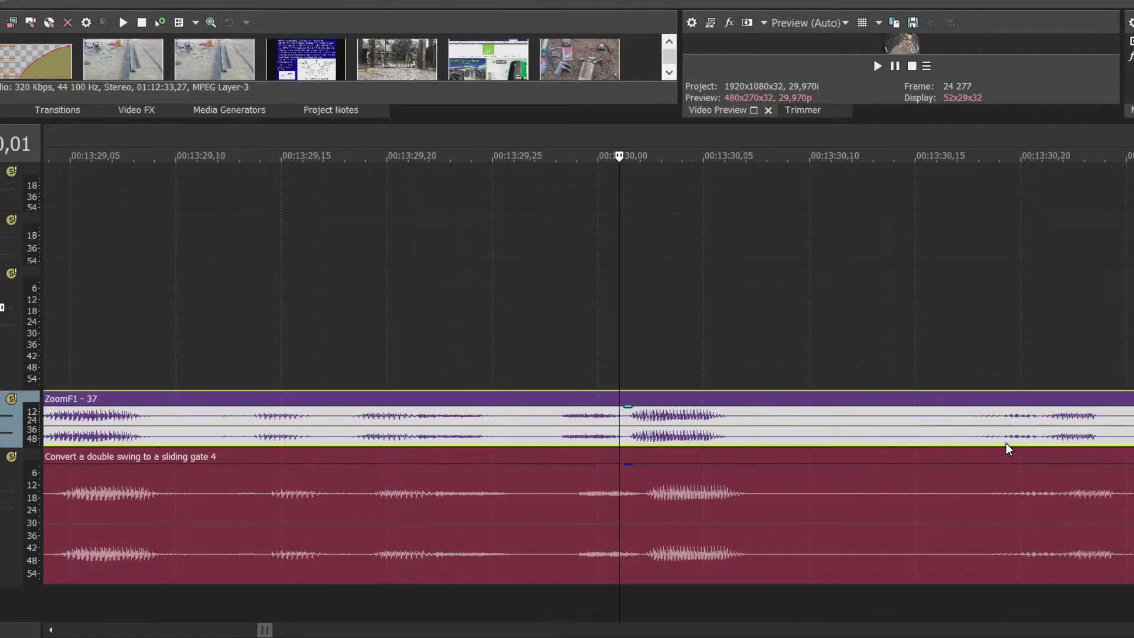
# - Check the rendered audio's alignment with the source clips around 00:14:46 and 00:29:21
pyautogui.scroll(-8, 646, 448)
pyautogui.click(644, 458)
pyautogui.scroll(6, 644, 458)
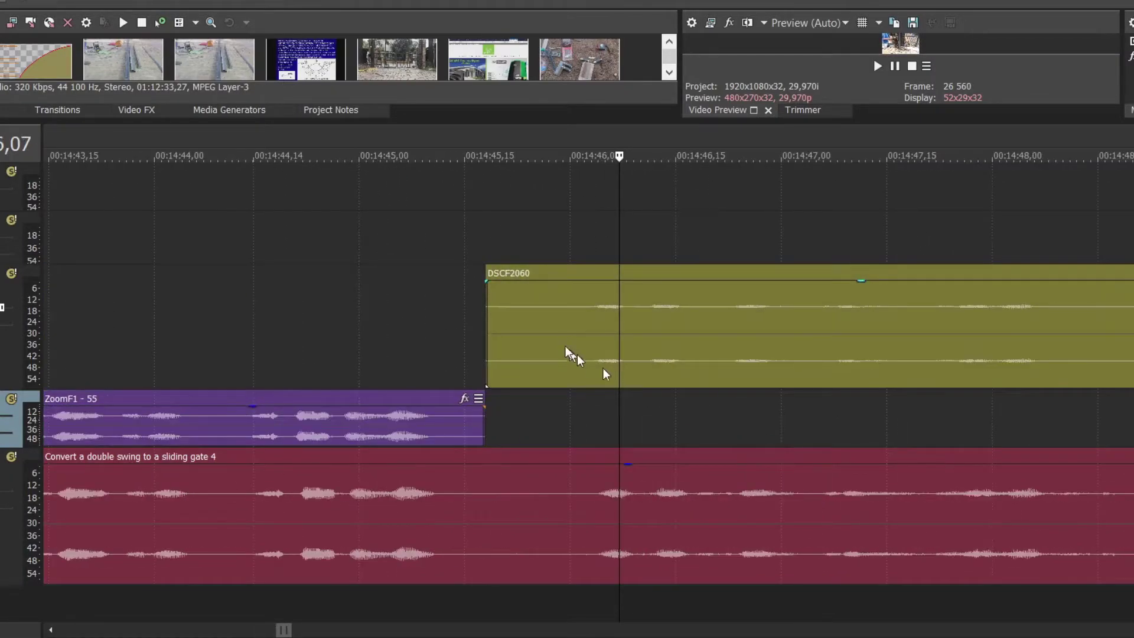
pyautogui.scroll(-12, 683, 405)
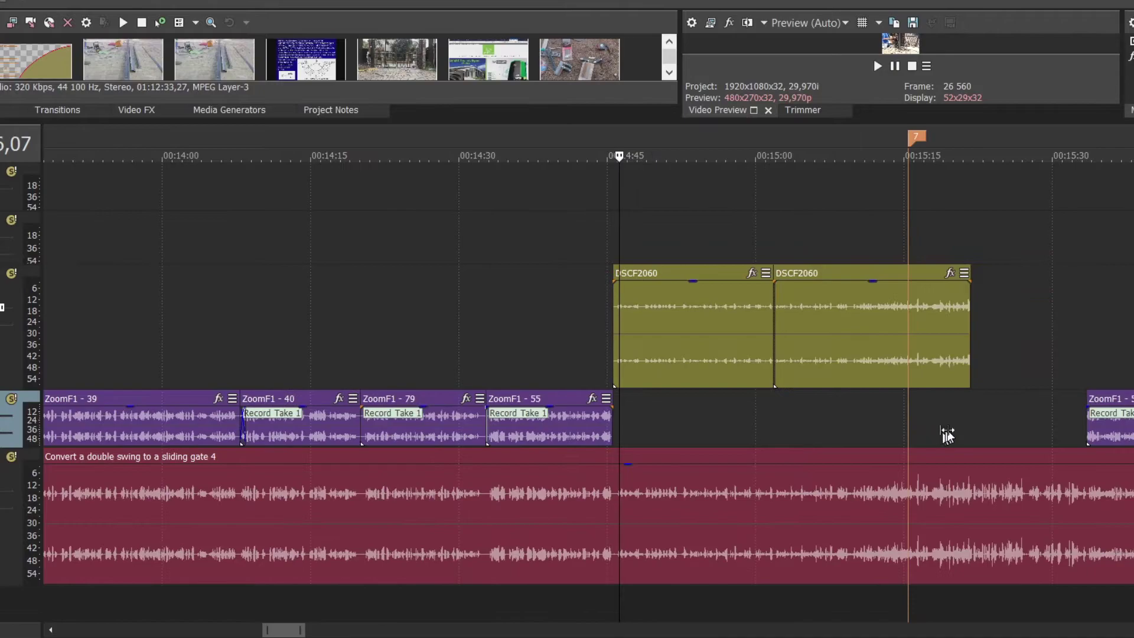
pyautogui.scroll(-10, 1119, 426)
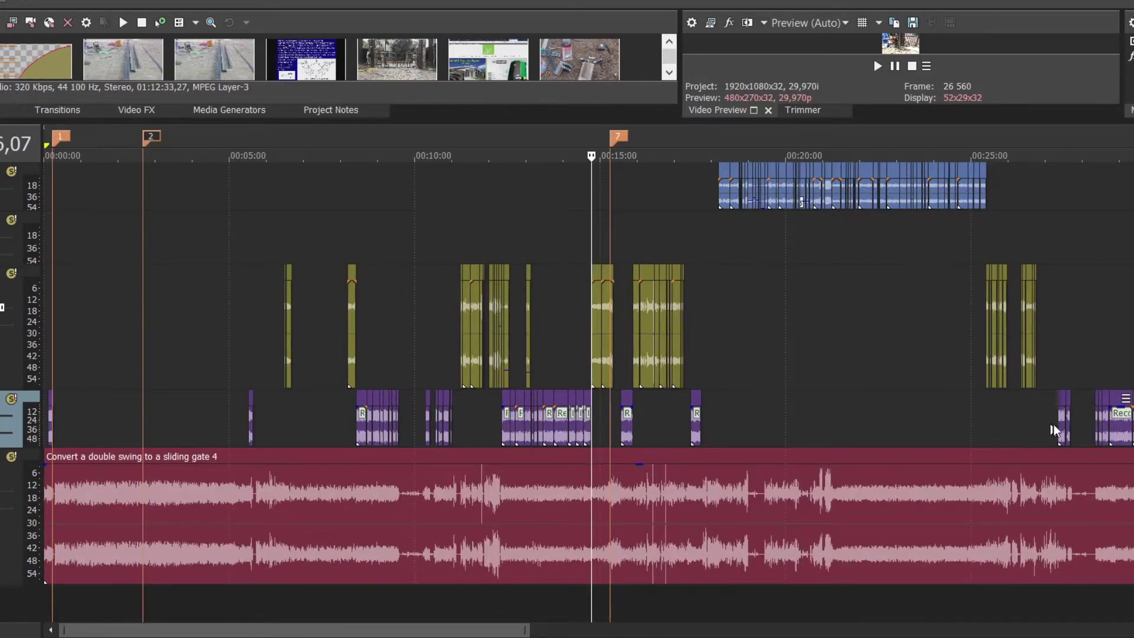
pyautogui.scroll(15, 1128, 378)
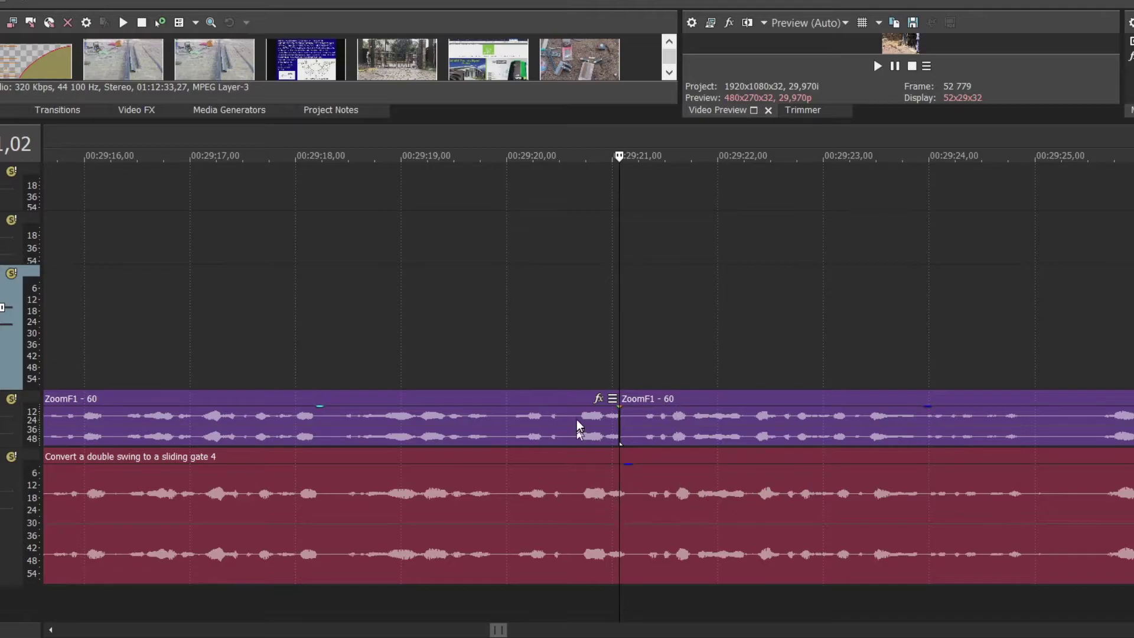
pyautogui.press('`')
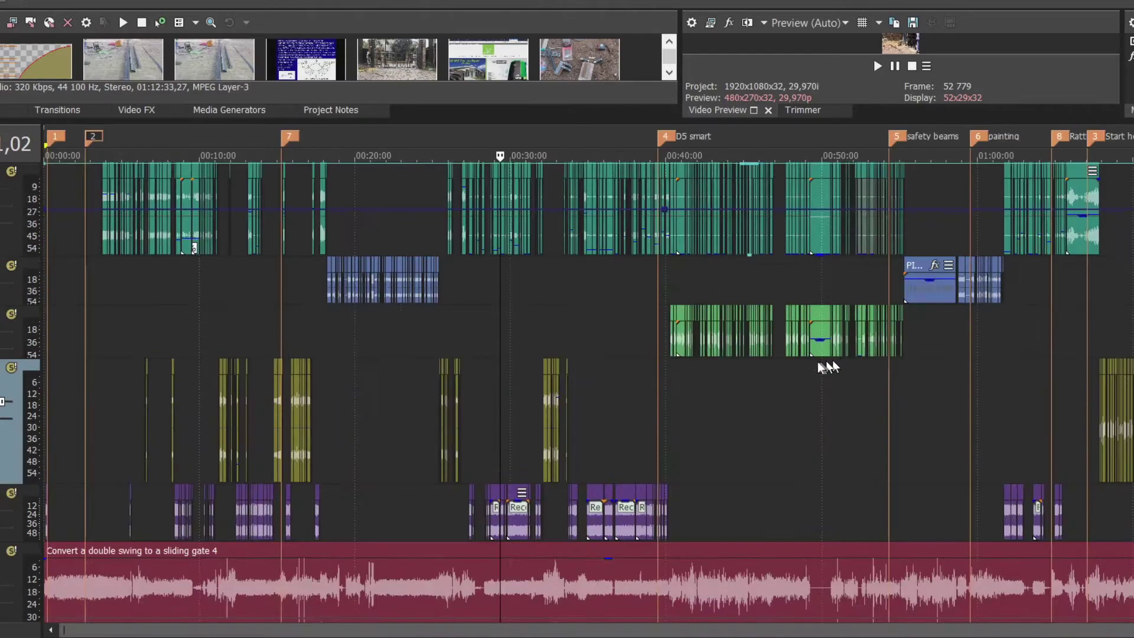
# - Compare the rendered track's waveform with the ZOOM0133 clips around 00:47:54
pyautogui.click(791, 359)
pyautogui.scroll(15, 791, 359)
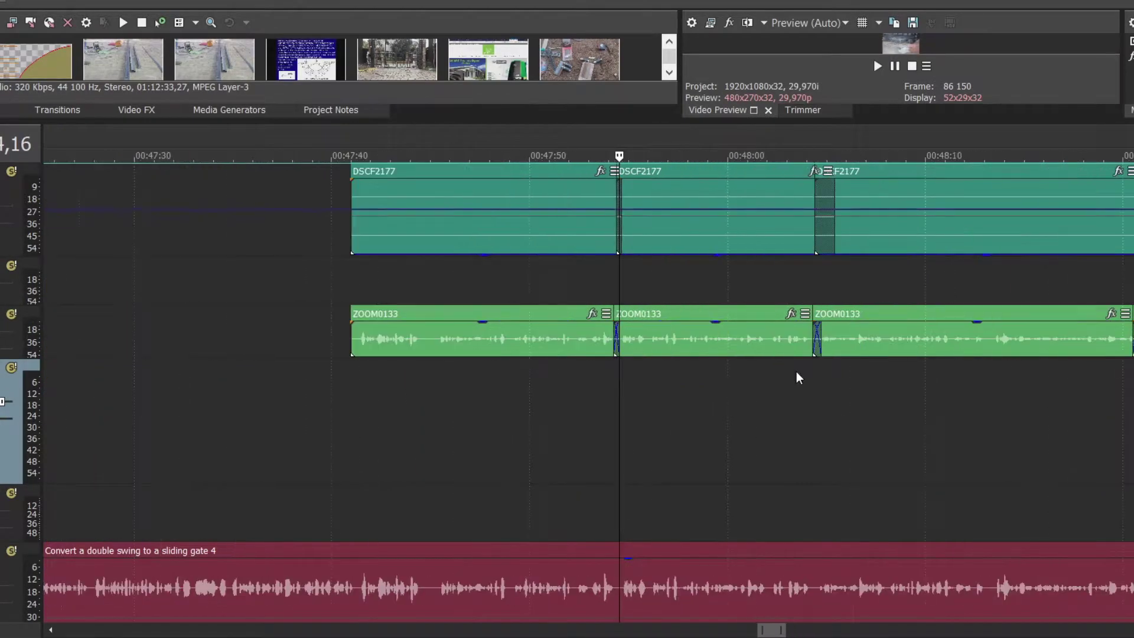
pyautogui.scroll(8, 796, 375)
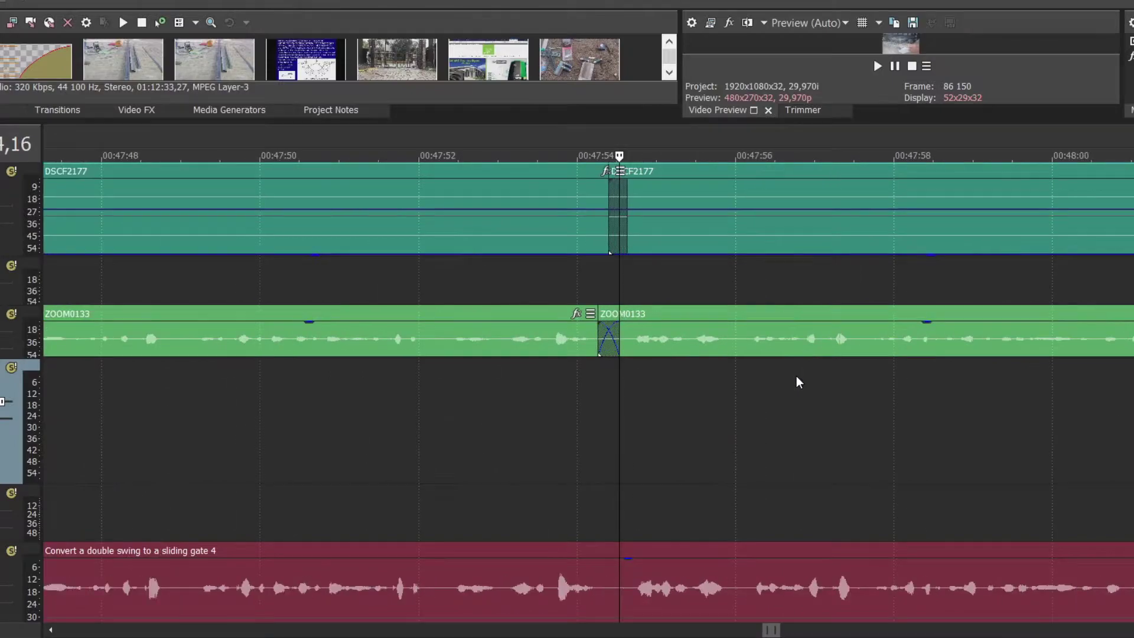
pyautogui.click(663, 341)
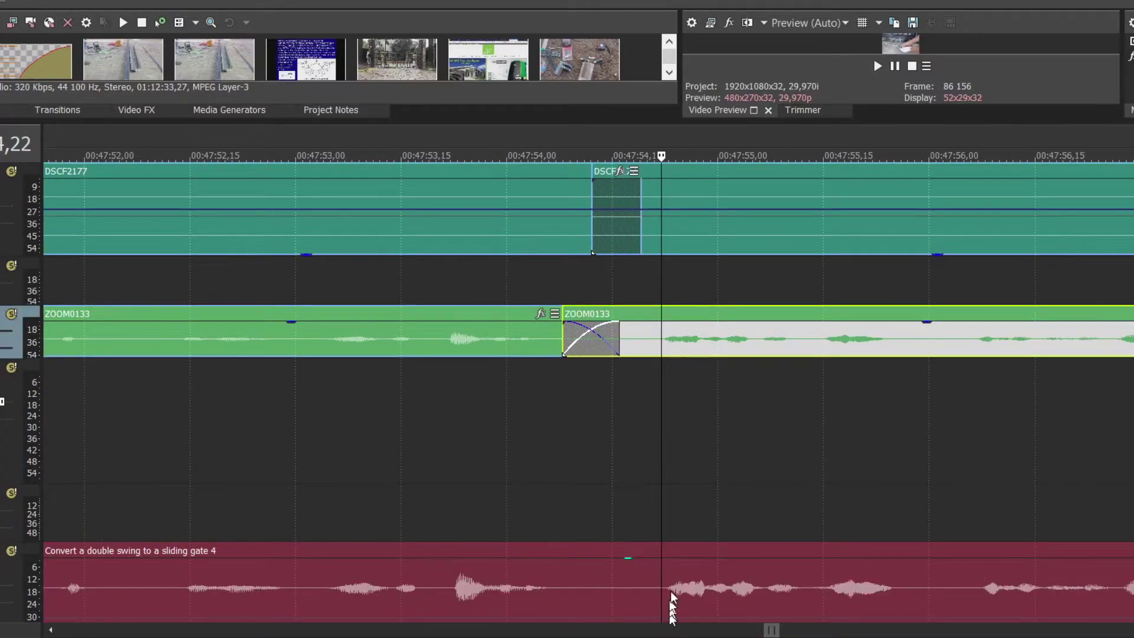
pyautogui.scroll(-10, 660, 437)
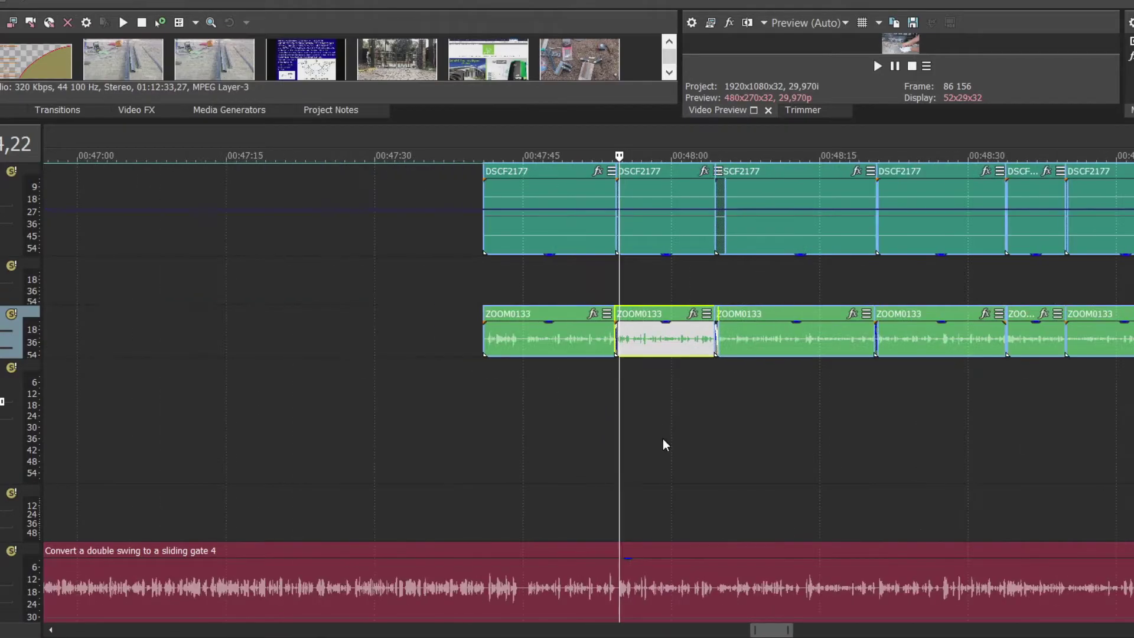
pyautogui.scroll(-10, 664, 444)
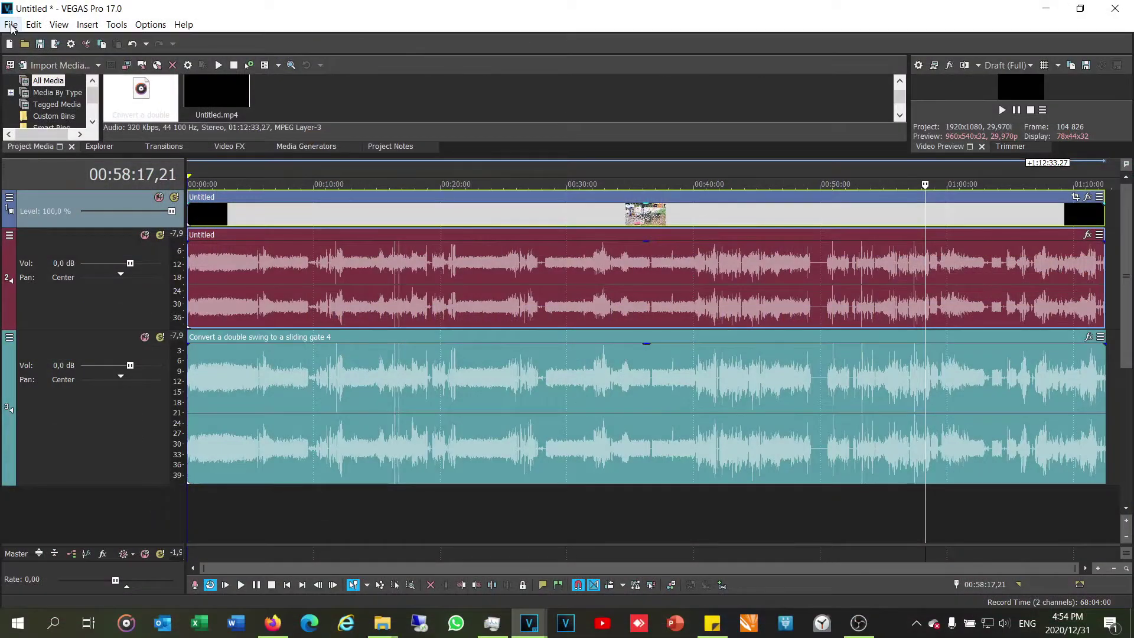
# - Open the render settings for the Untitled project and choose the Internet UHD 2160p 50 fps (AMD VCE) (Final)100MBPS template
pyautogui.click(10, 26)
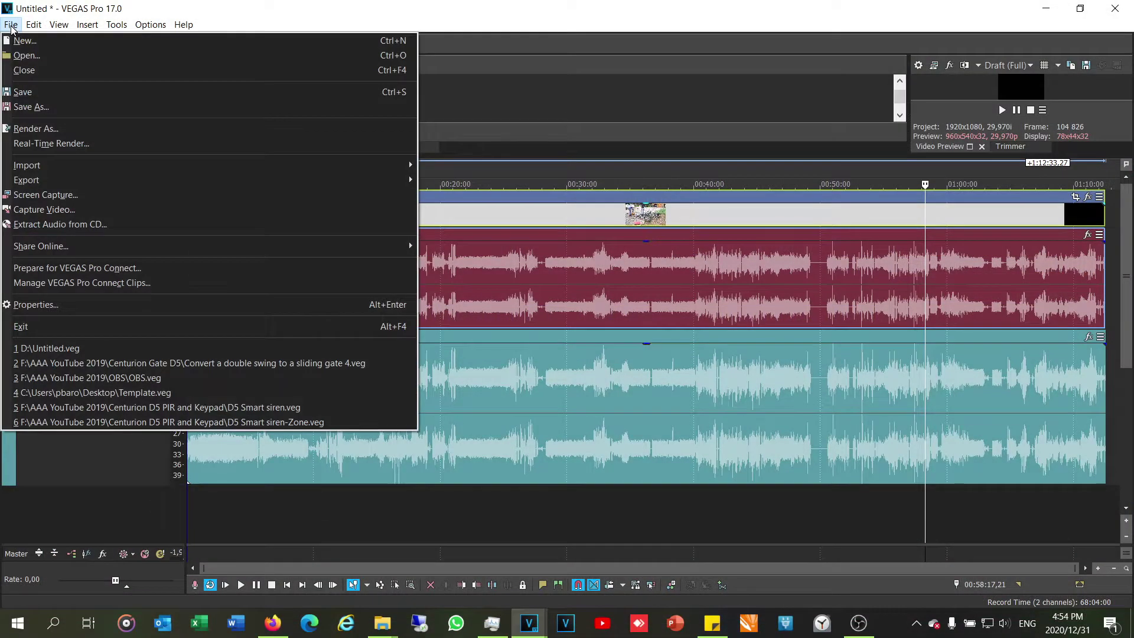
pyautogui.click(38, 130)
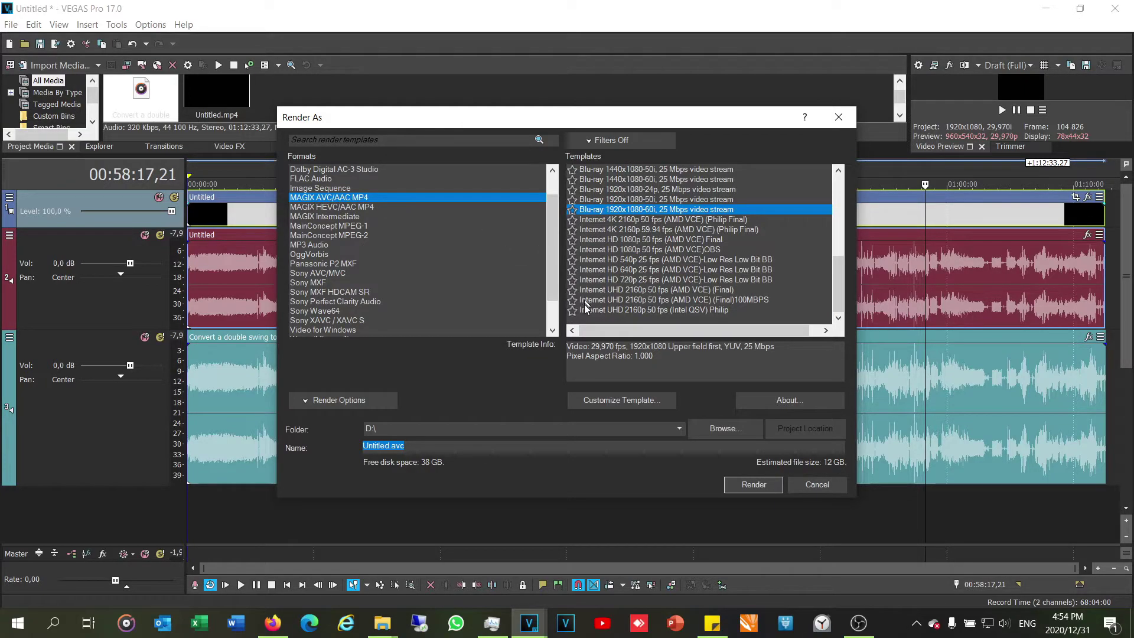
pyautogui.click(586, 309)
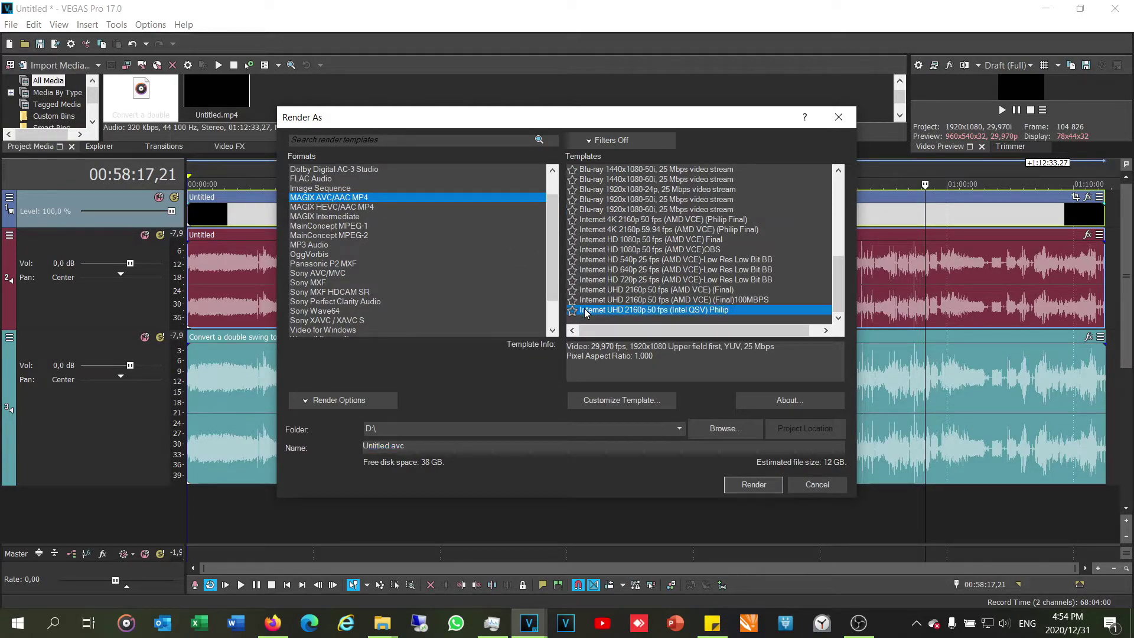
pyautogui.click(650, 301)
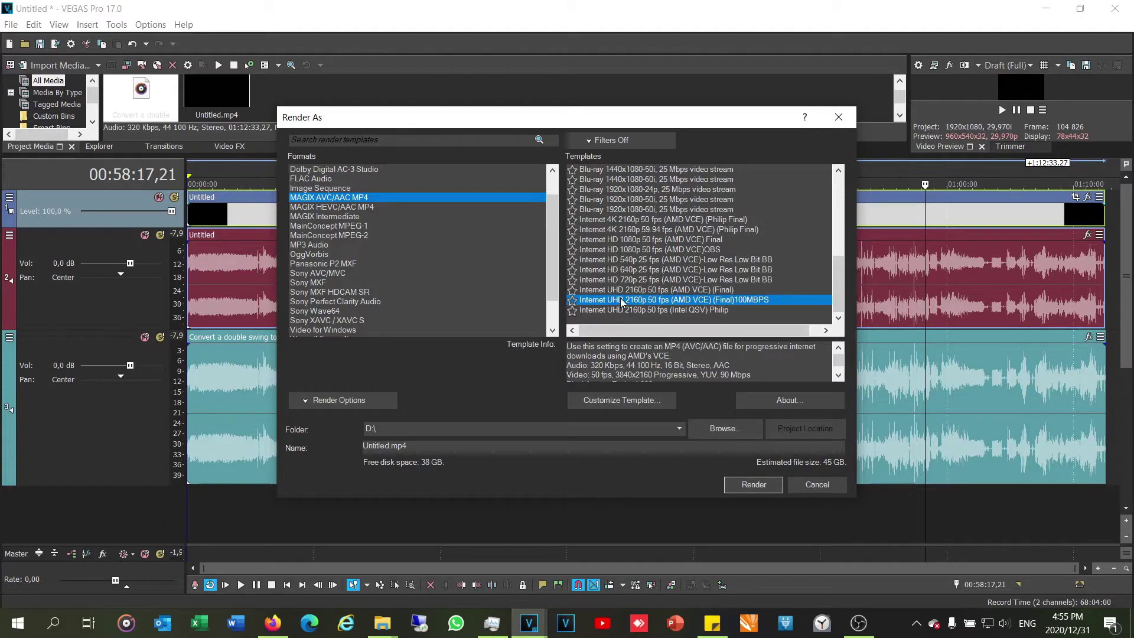
# - Customize the template to use the Mainconcept AVC encode mode and a constant bit rate
pyautogui.click(617, 400)
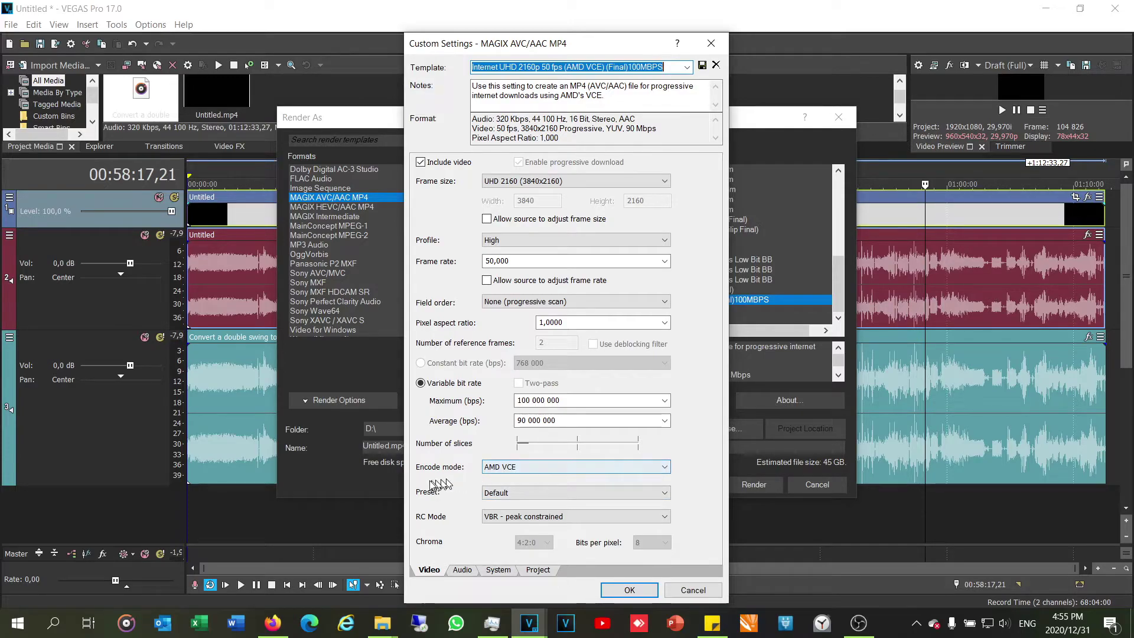
pyautogui.click(508, 466)
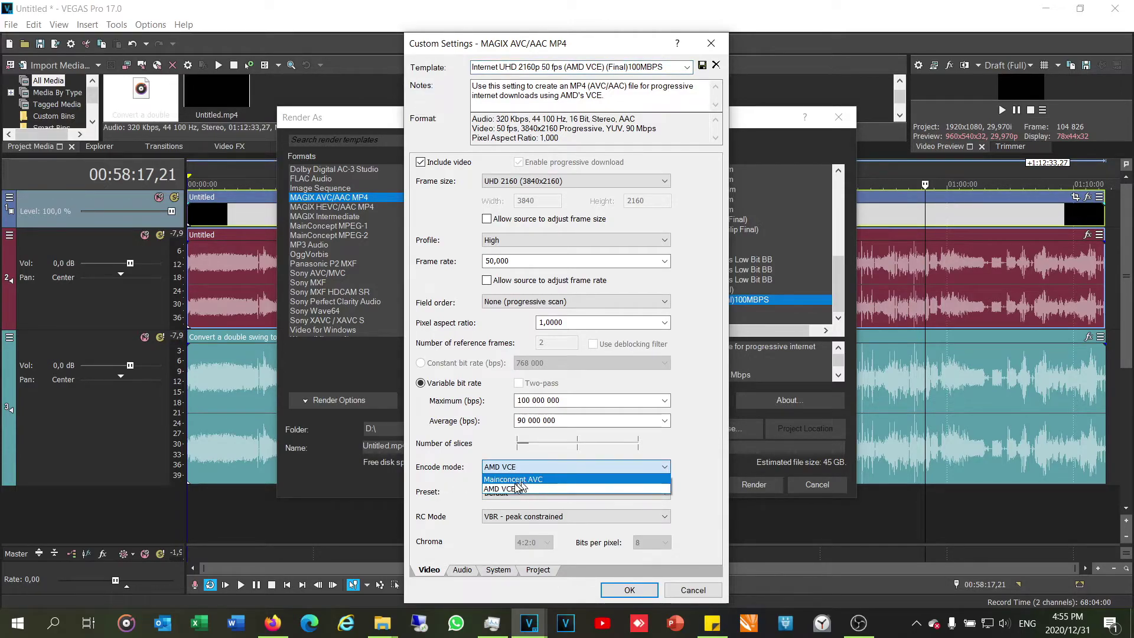
pyautogui.click(555, 488)
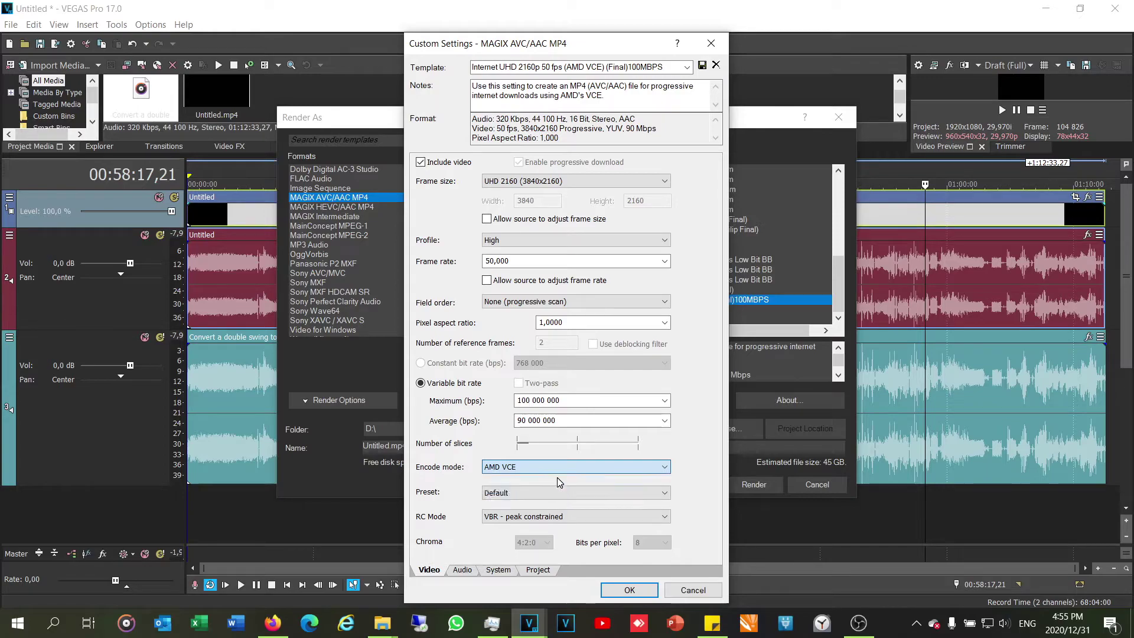
pyautogui.press('Up')
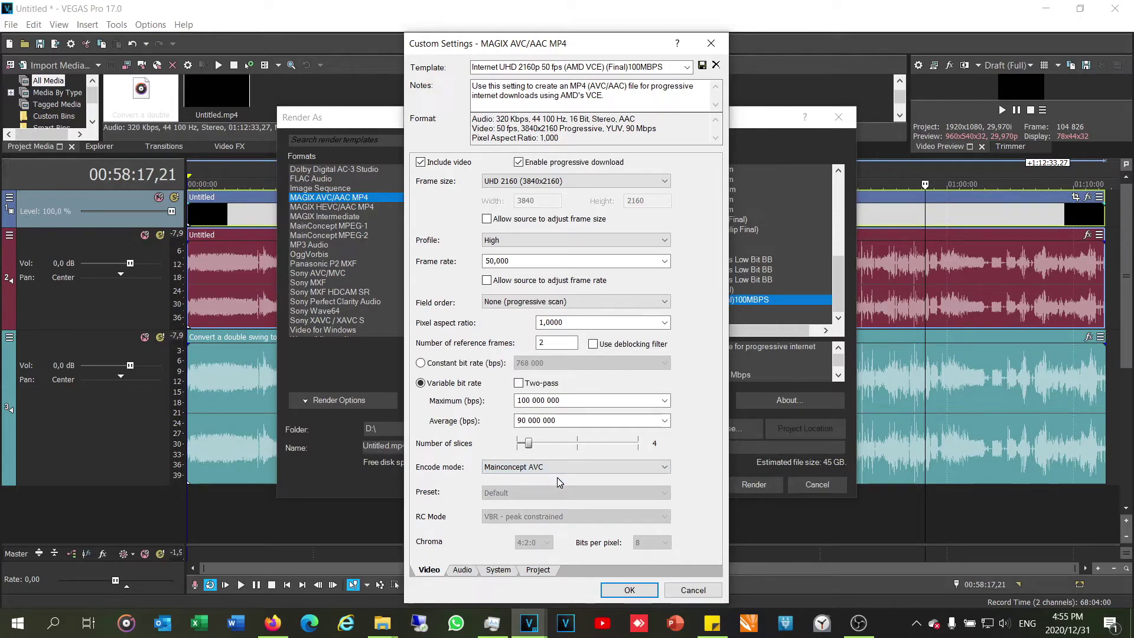
pyautogui.click(420, 363)
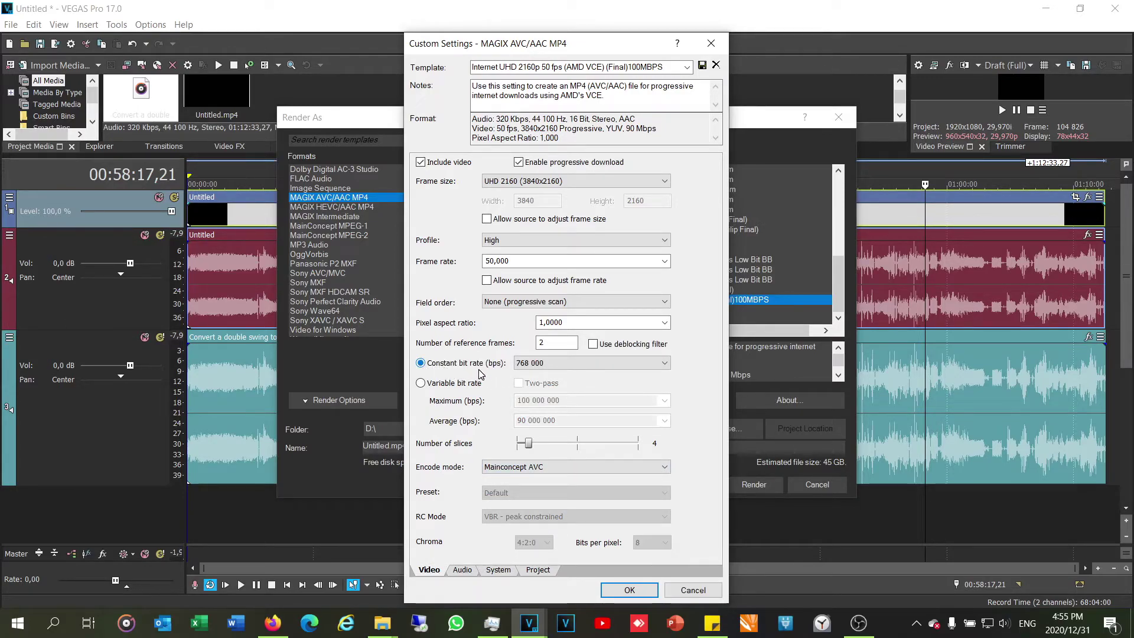
# - Try constant bit rates of 50 000 000 and 135 000 000 bps for the MAGIX AVC/AAC MP4 template
pyautogui.click(572, 363)
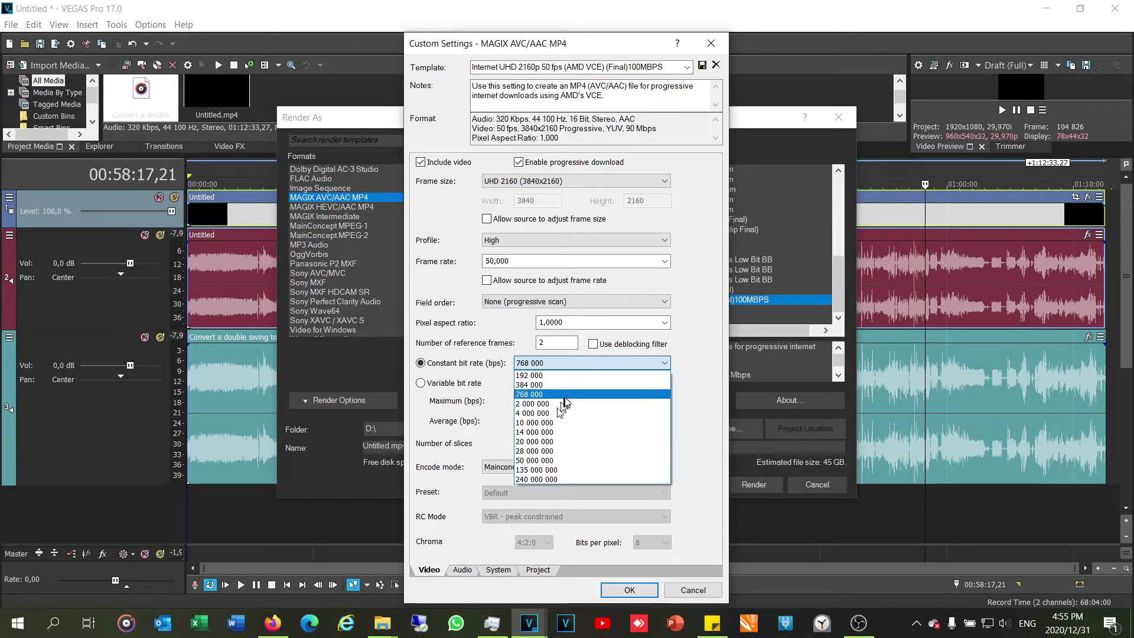
pyautogui.click(548, 462)
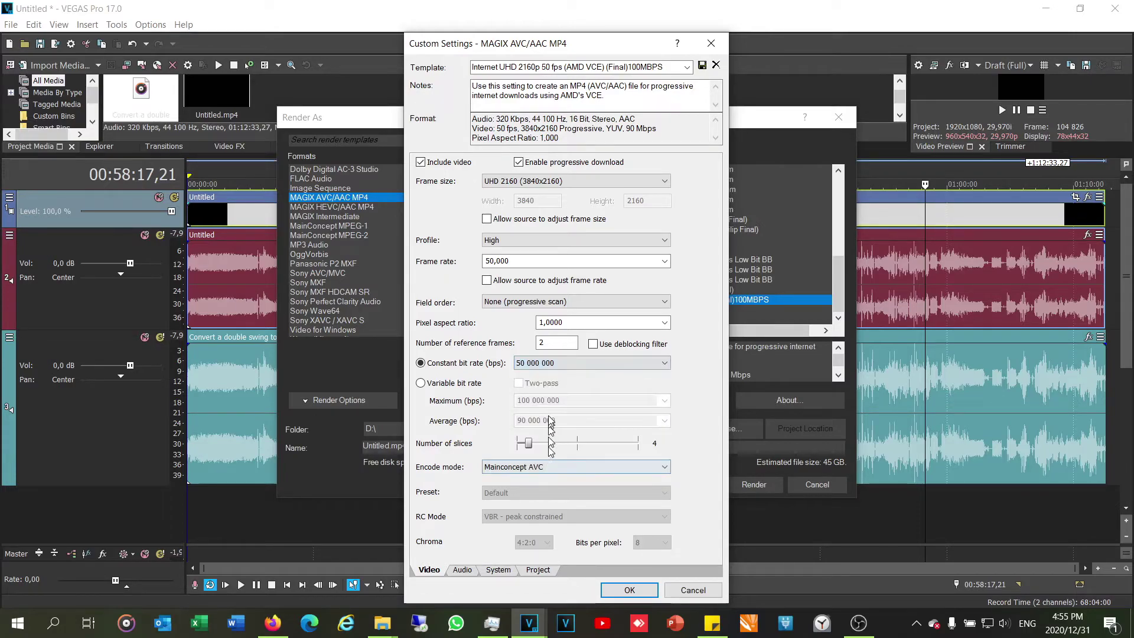
pyautogui.click(561, 363)
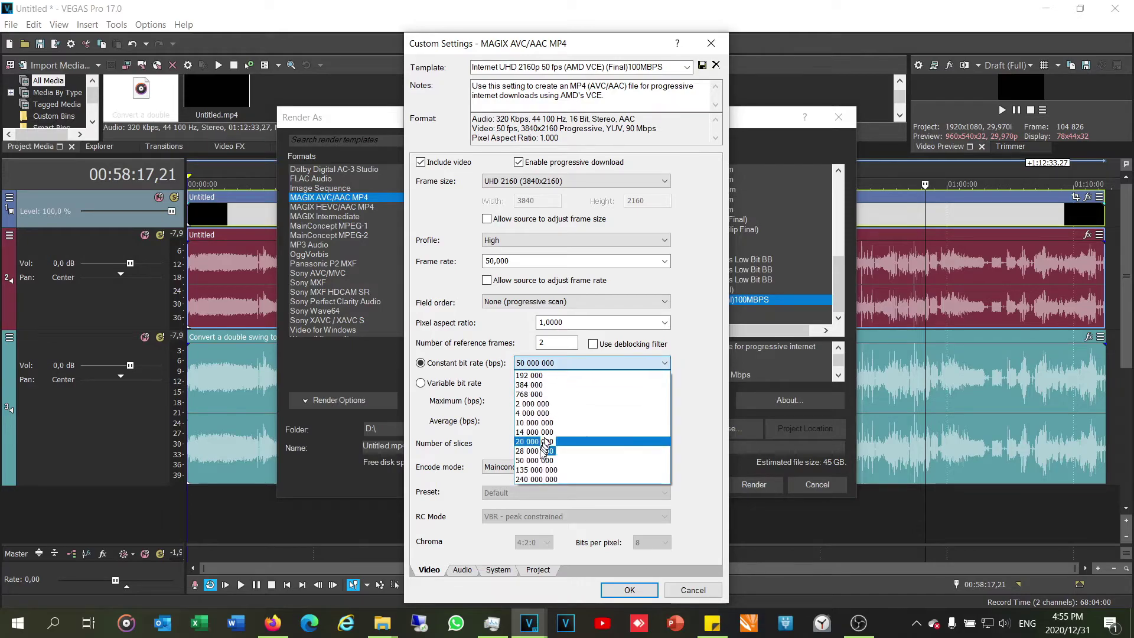
pyautogui.click(534, 469)
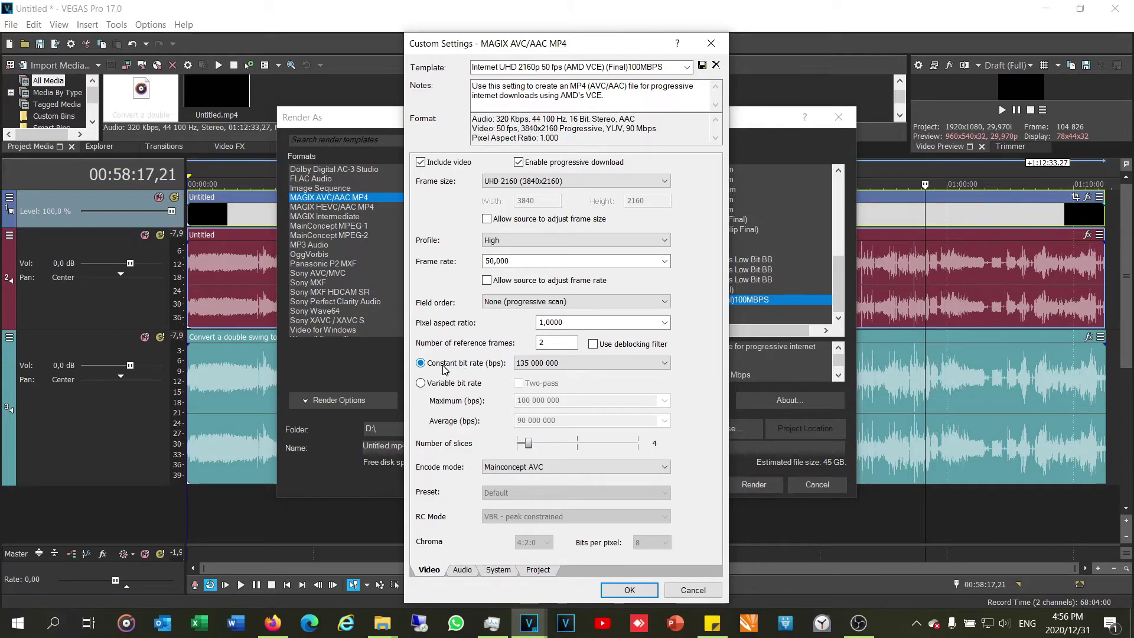
# - Set the constant bit rate to 50 000 000 bps, look through the template list, and close the custom settings without saving
pyautogui.click(548, 365)
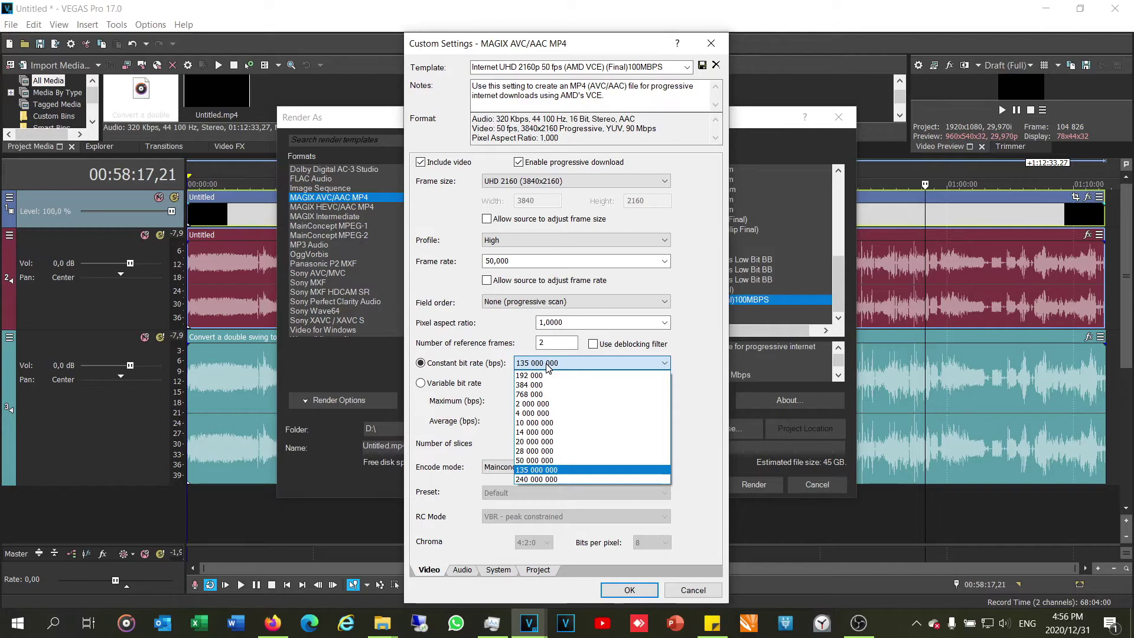
pyautogui.press('Up')
pyautogui.press('Return')
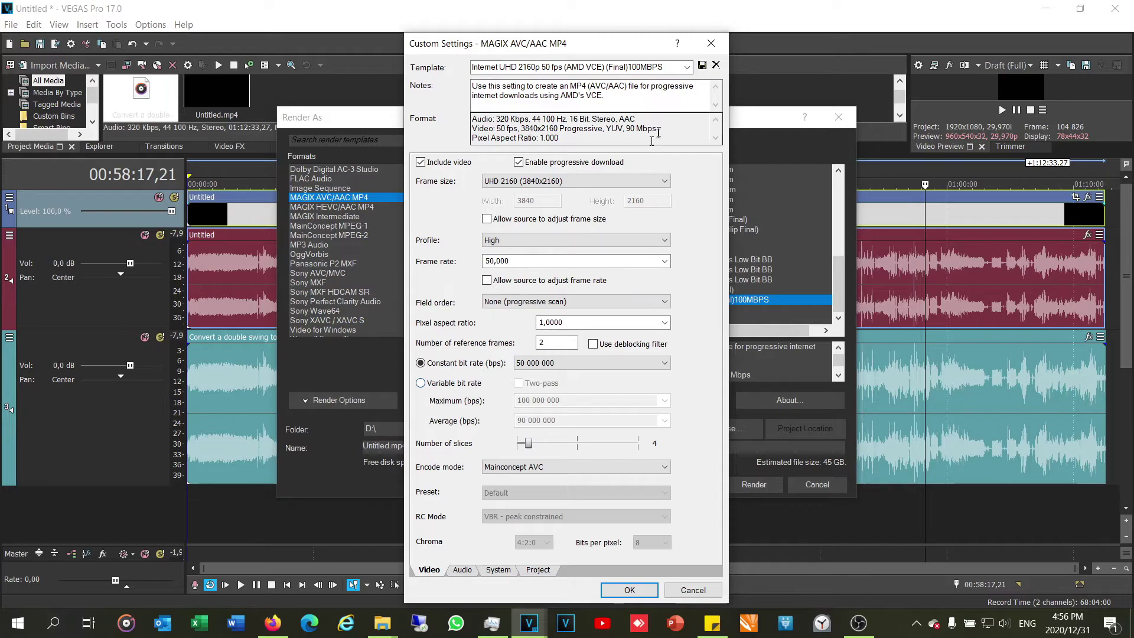
pyautogui.click(687, 67)
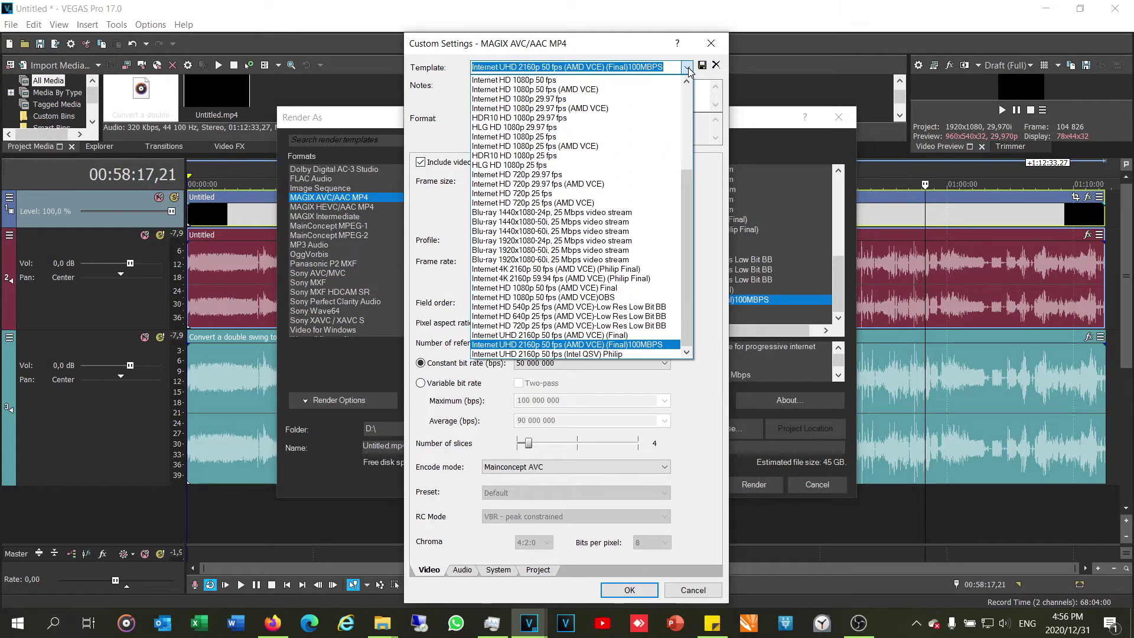
pyautogui.click(711, 43)
pyautogui.click(711, 43)
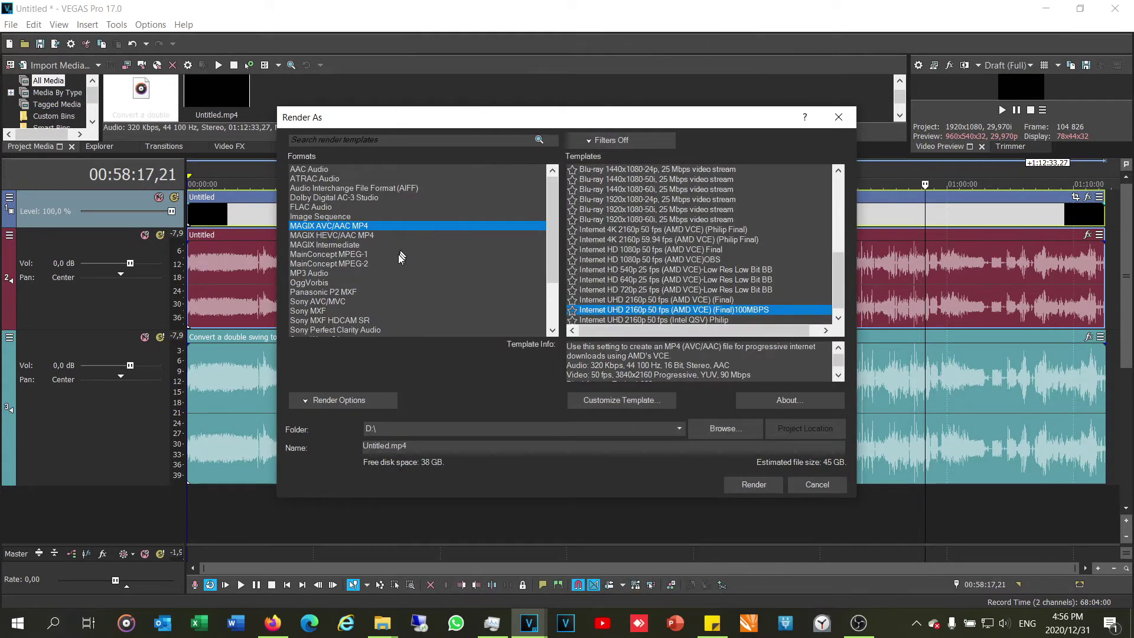
# - Choose the Sony XAVC / XAVC S format with the custom XAVC Intra 3840x2160-50p template and open its custom settings
pyautogui.scroll(-3, 299, 317)
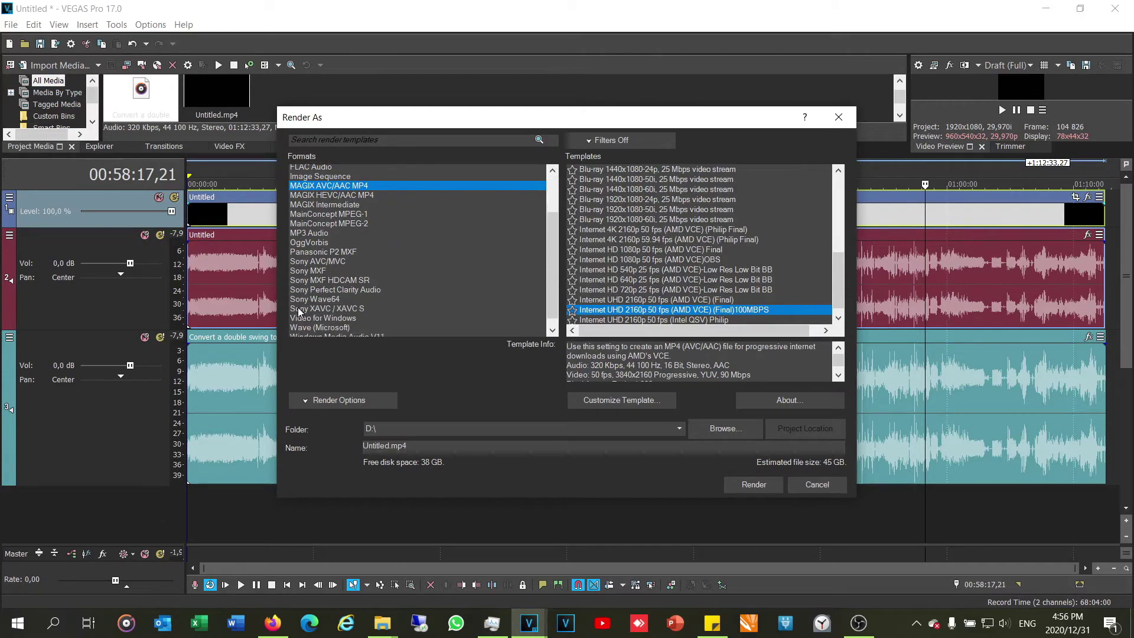
pyautogui.click(311, 283)
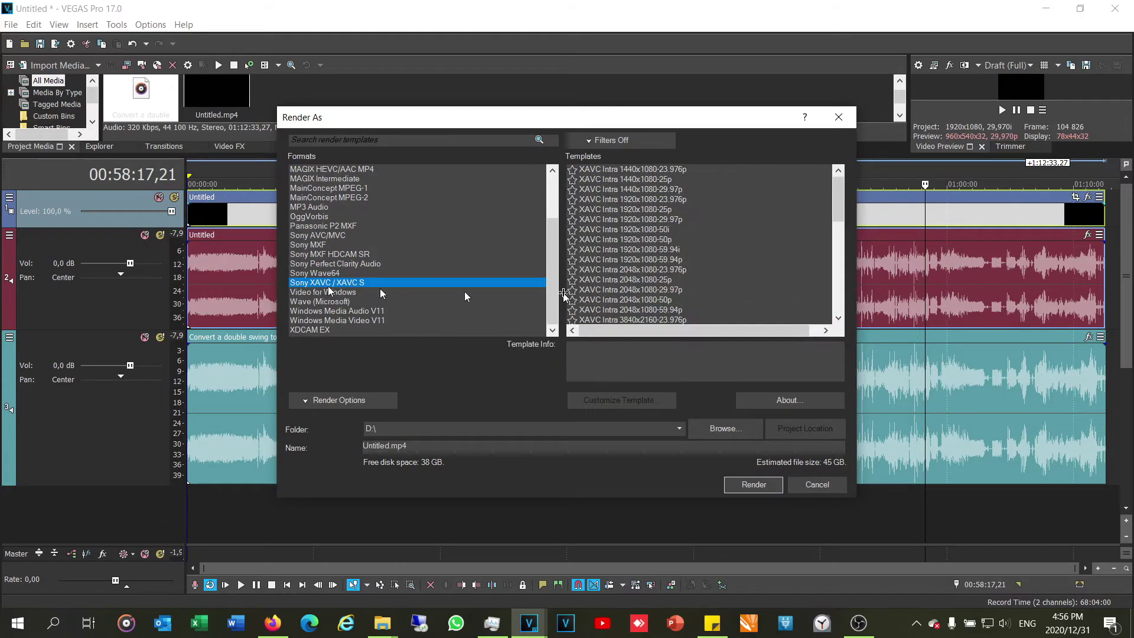
pyautogui.scroll(-10, 657, 288)
pyautogui.click(648, 309)
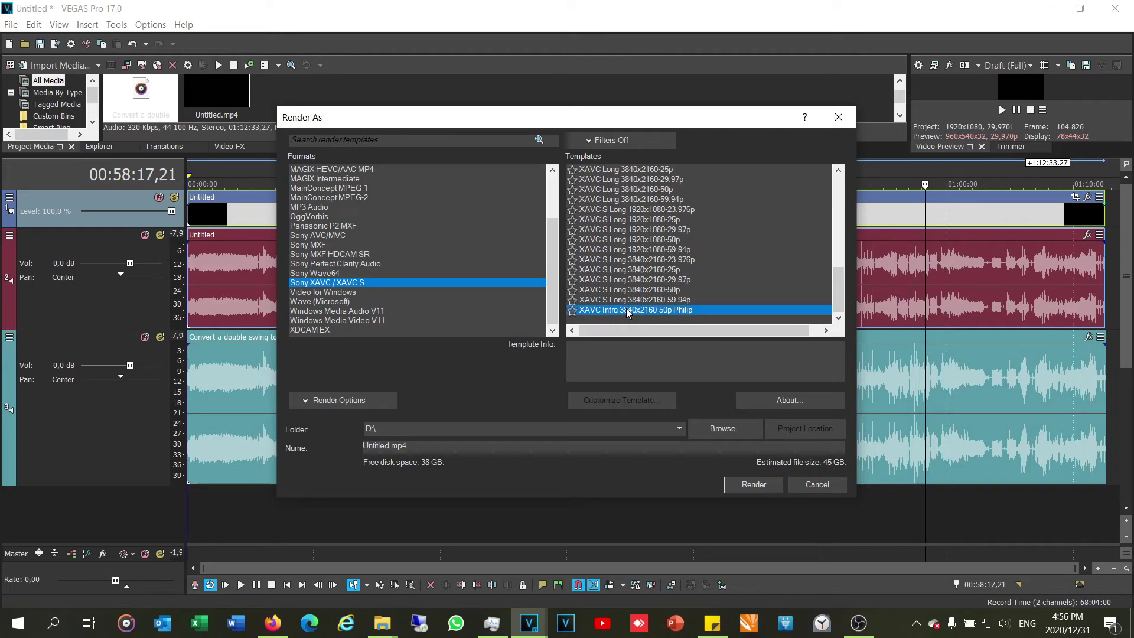
pyautogui.click(624, 396)
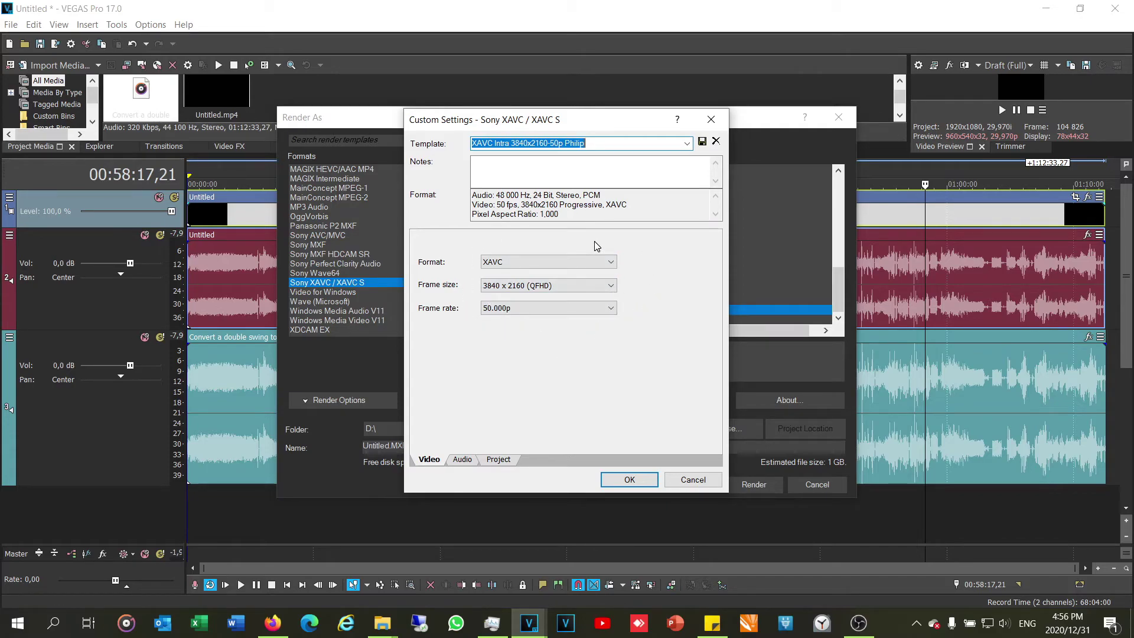
# - Switch to File Explorer and compare the file sizes of the Untitled MP4 and the Convert a double swing to a sliding gate 4 MXF
pyautogui.click(382, 623)
pyautogui.moveTo(1110, 30); pyautogui.dragTo(522, 33)
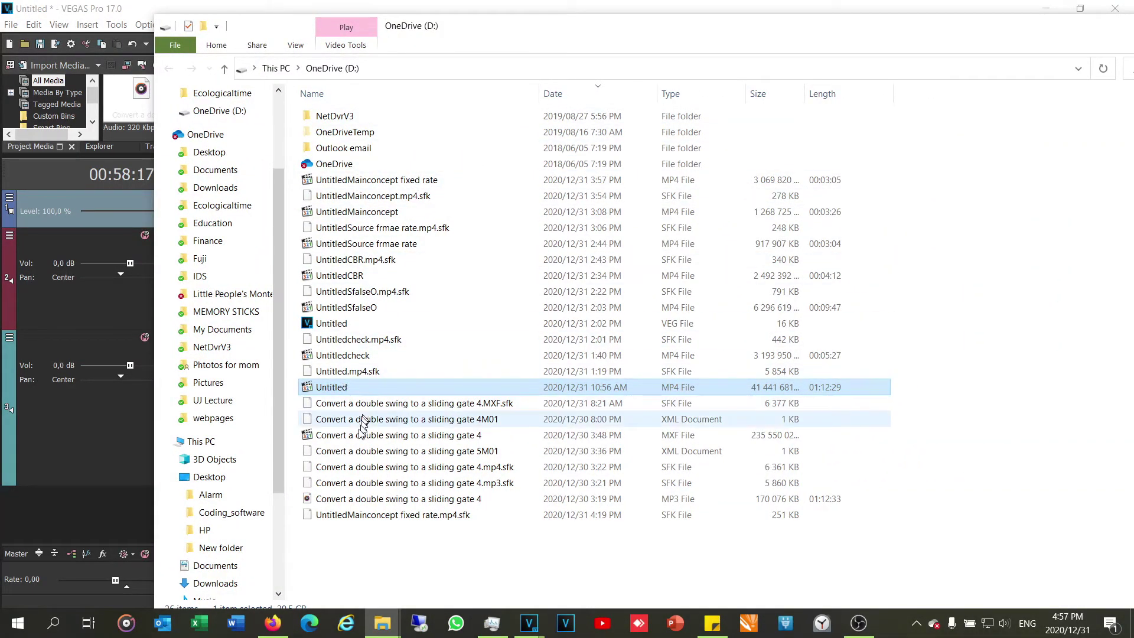
pyautogui.click(749, 437)
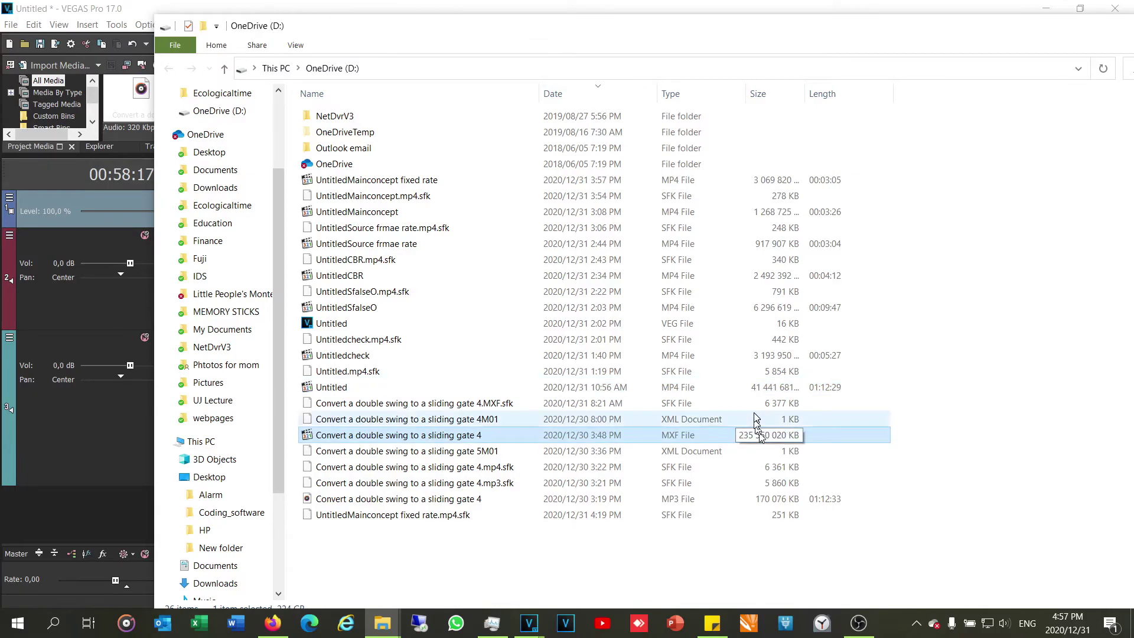
pyautogui.click(749, 388)
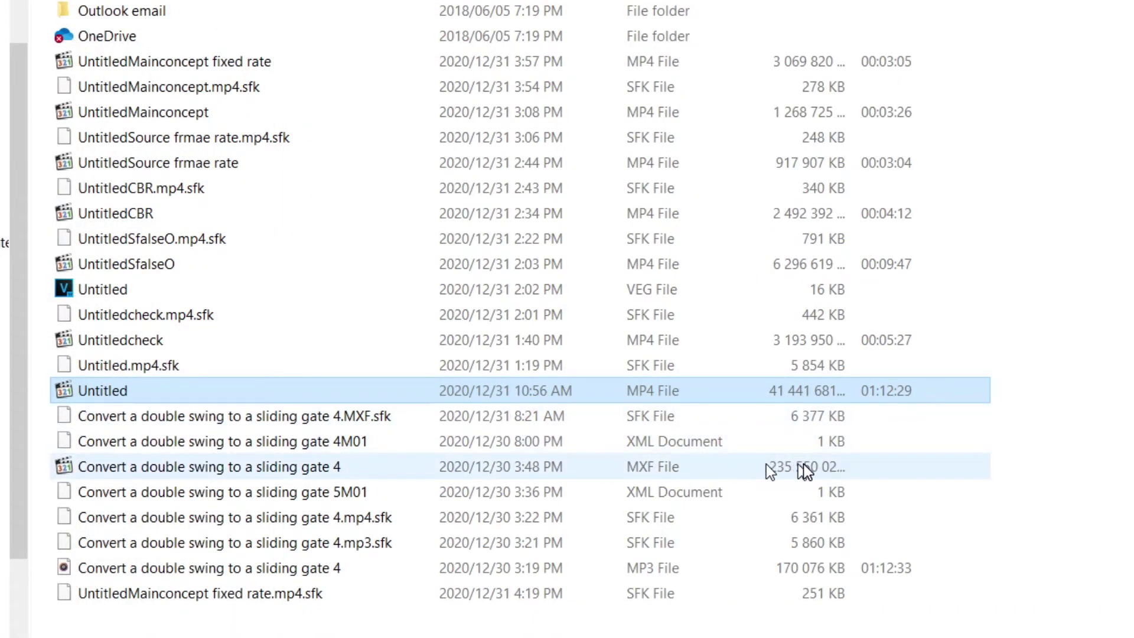
pyautogui.click(749, 467)
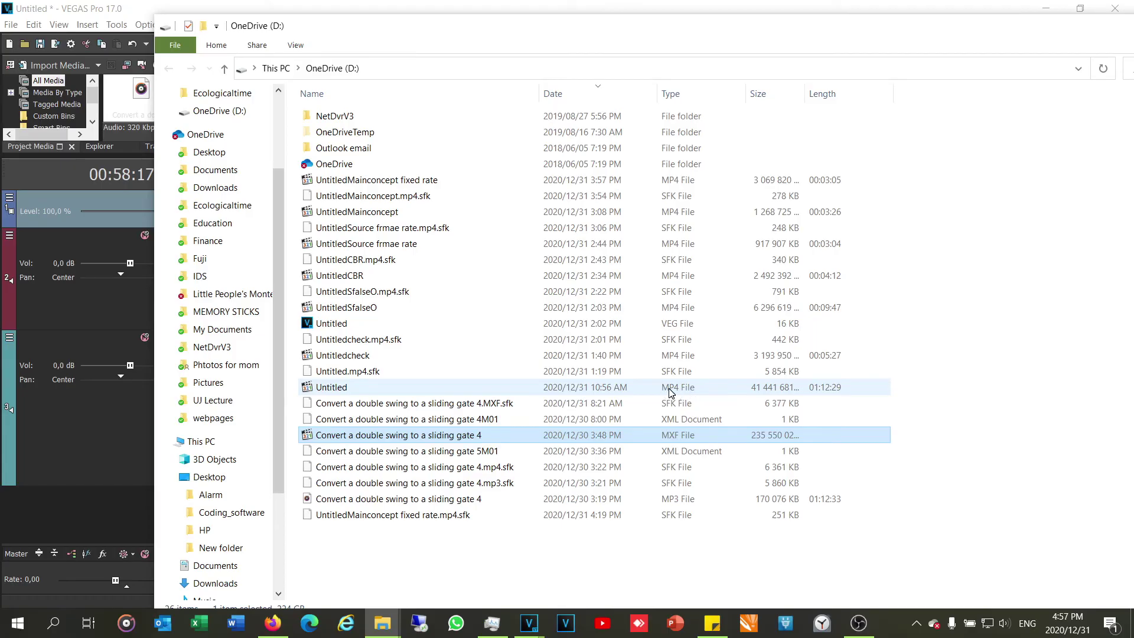
pyautogui.click(638, 392)
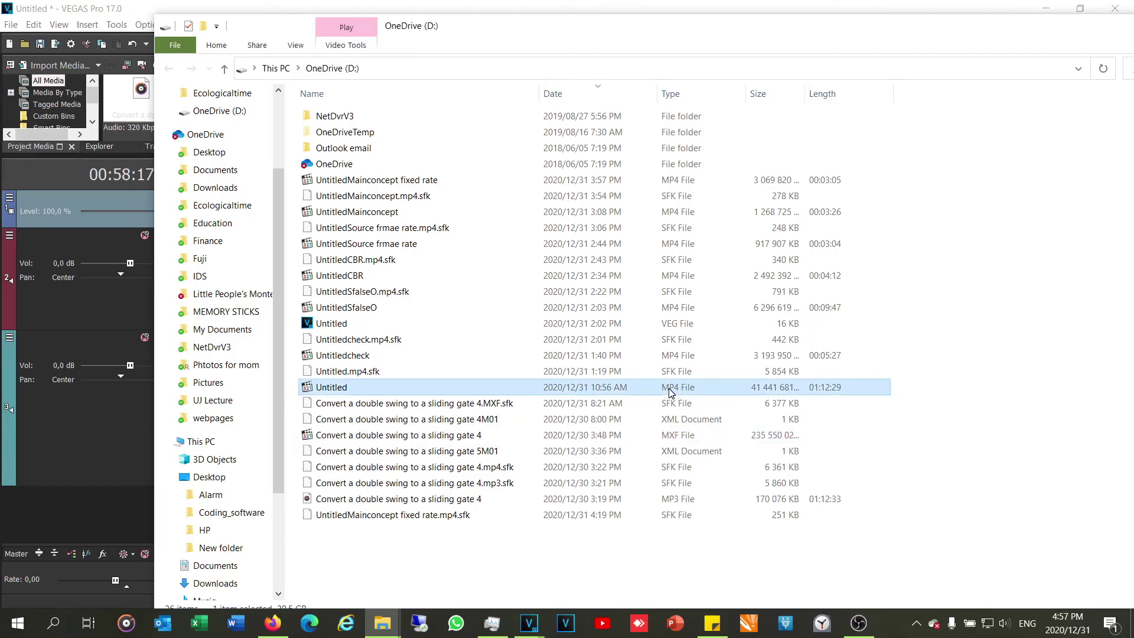